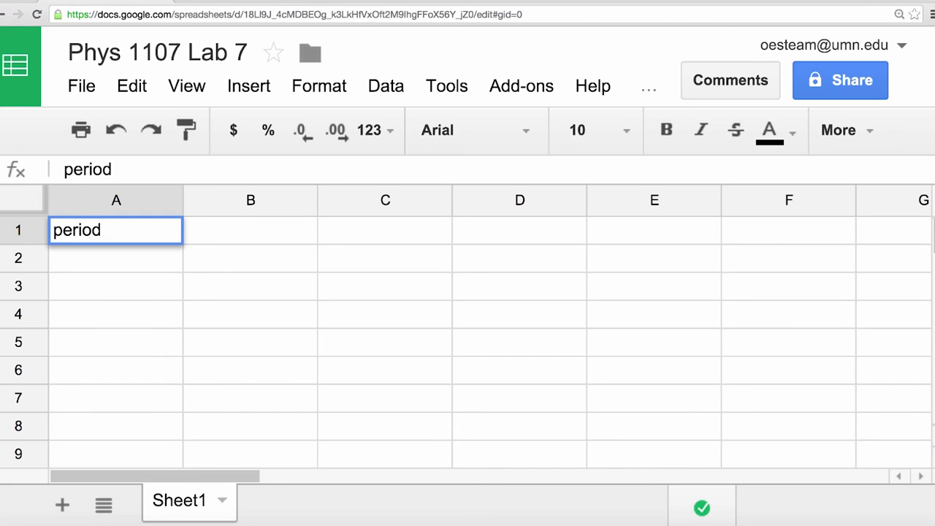
- Complete the header in A1 as "period sec", and enter the headers "L inch" in B1 and "L meters" in C1
type("sec")
key("Tab")
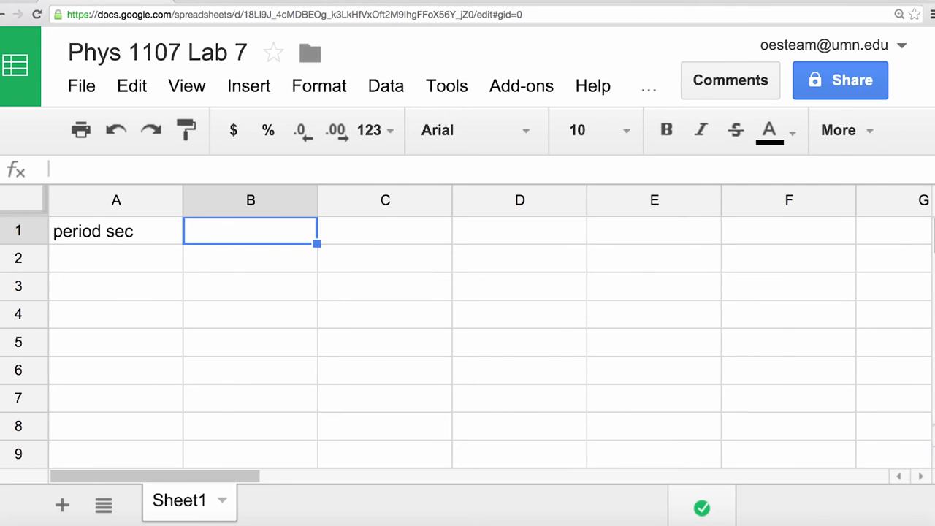
type("L ")
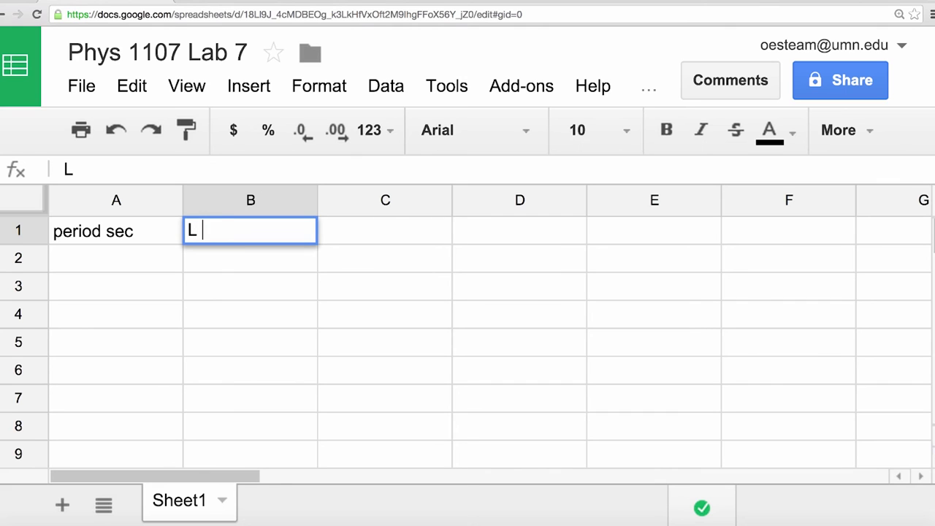
type("inch")
key("Tab")
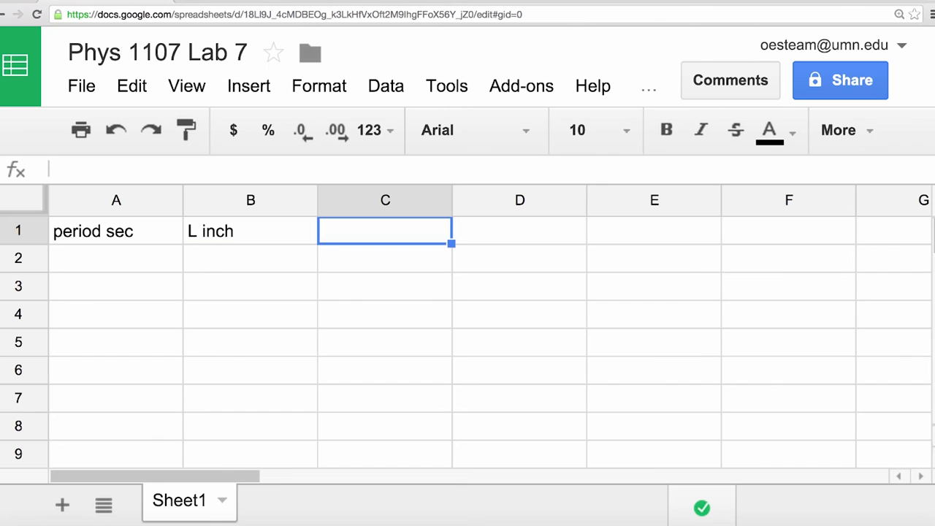
type("L ")
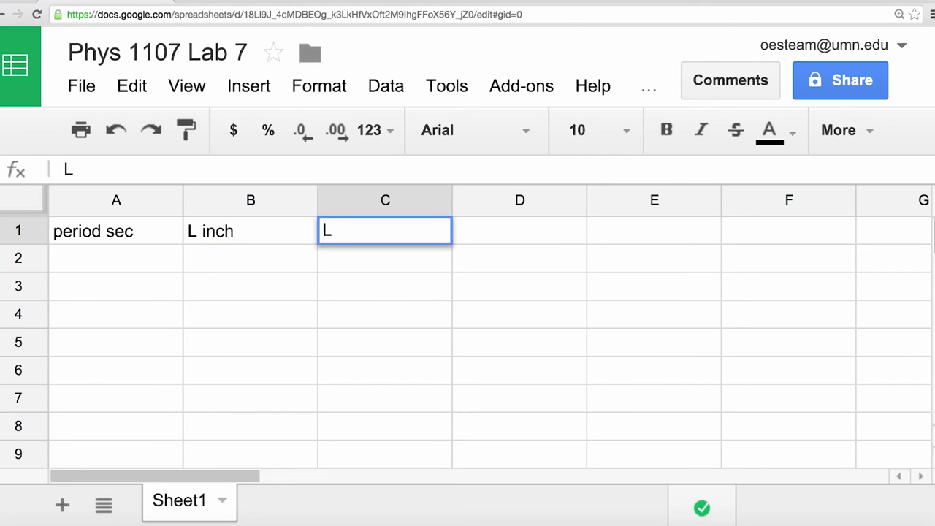
type("meters")
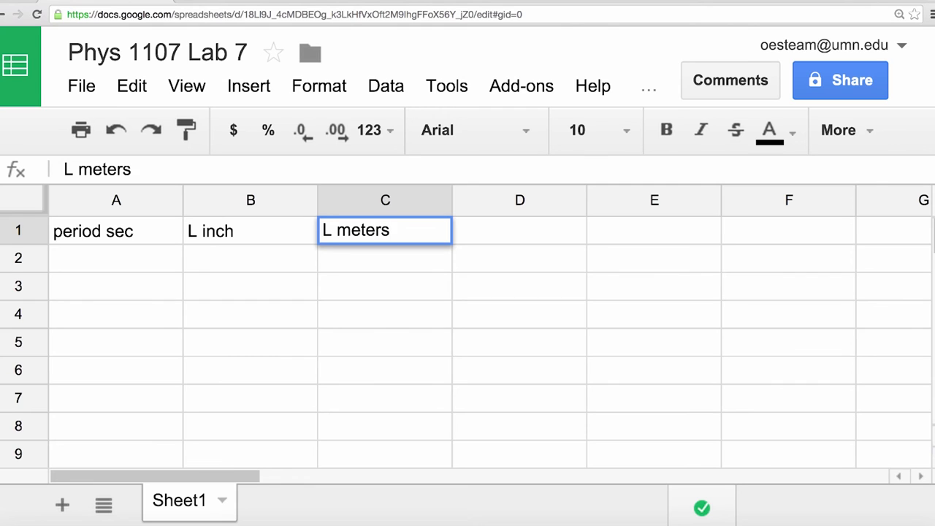
key("Tab")
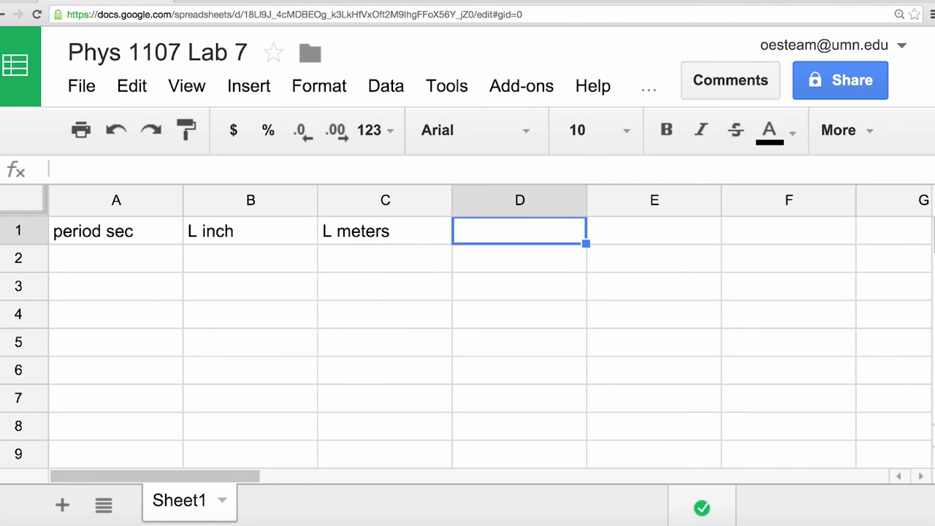
- Enter the headers "m kg", "M kg" and "theta deg" in cells D1, E1 and F1
type("m")
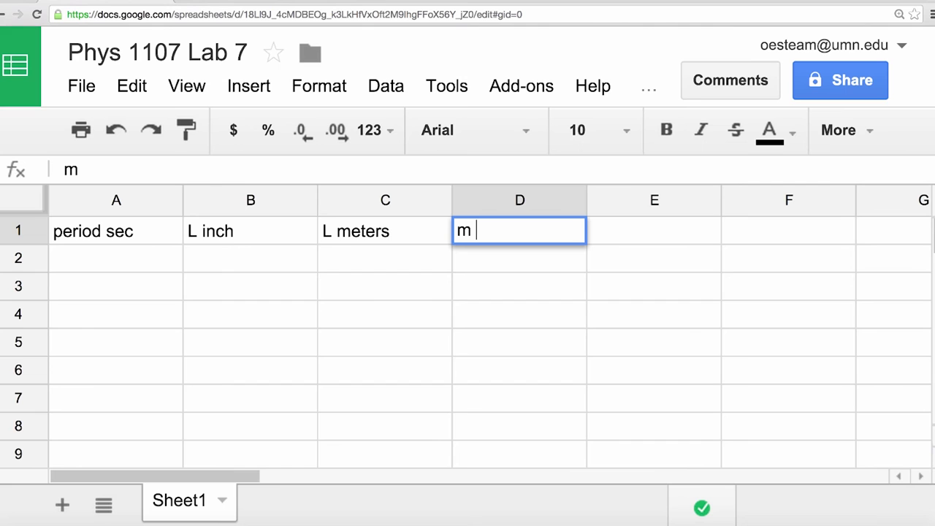
type("kg")
key("Tab")
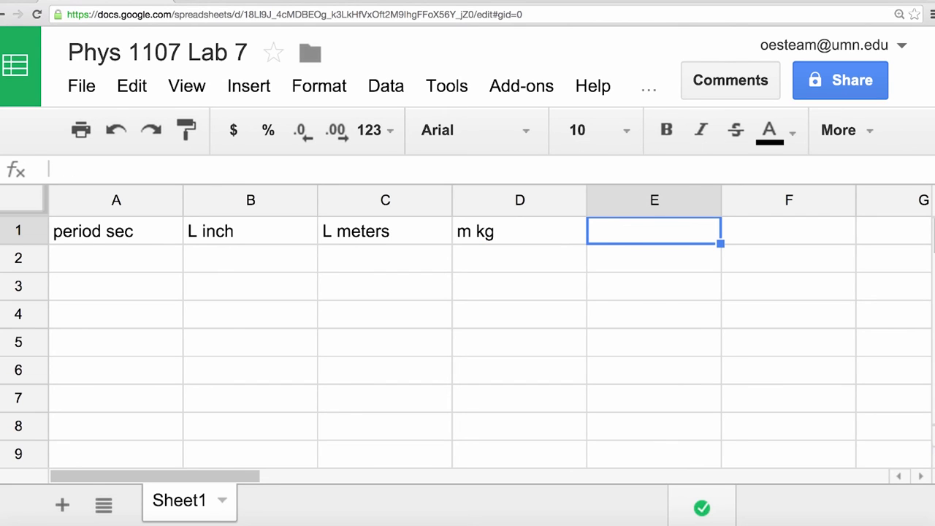
type("M kg")
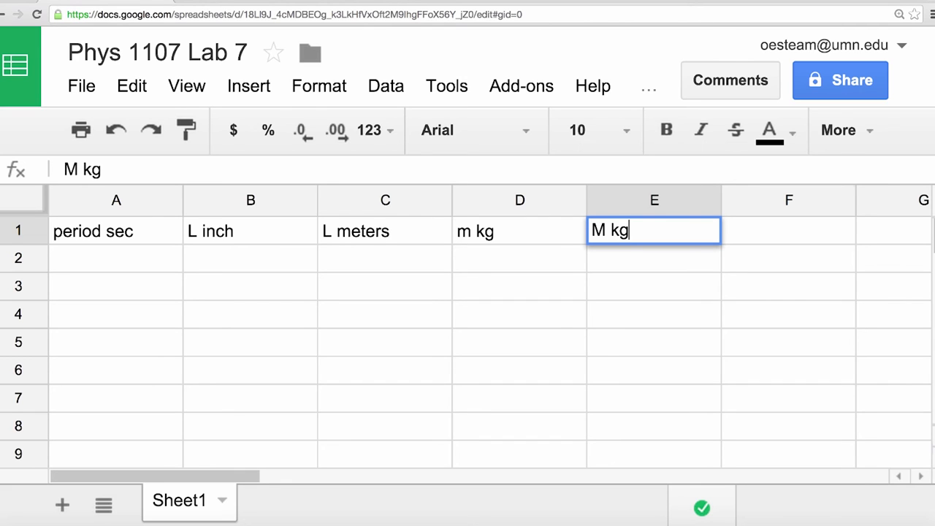
key("Tab")
type("thet")
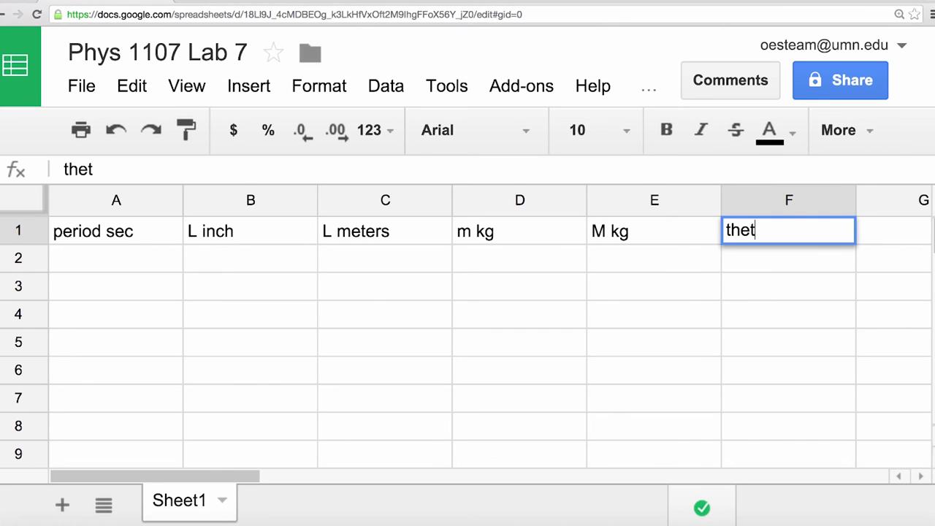
type("a deg")
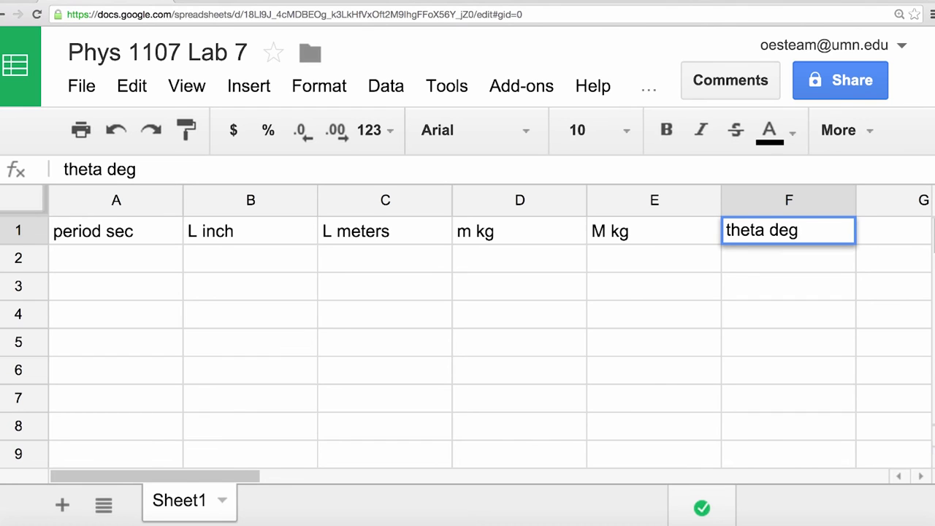
key("Return")
- Fill in row 2 with a period of 1.0 in A2 and a length of 24 inches in B2
key("Left")
key("Left")
key("Left")
key("Left")
key("Left")
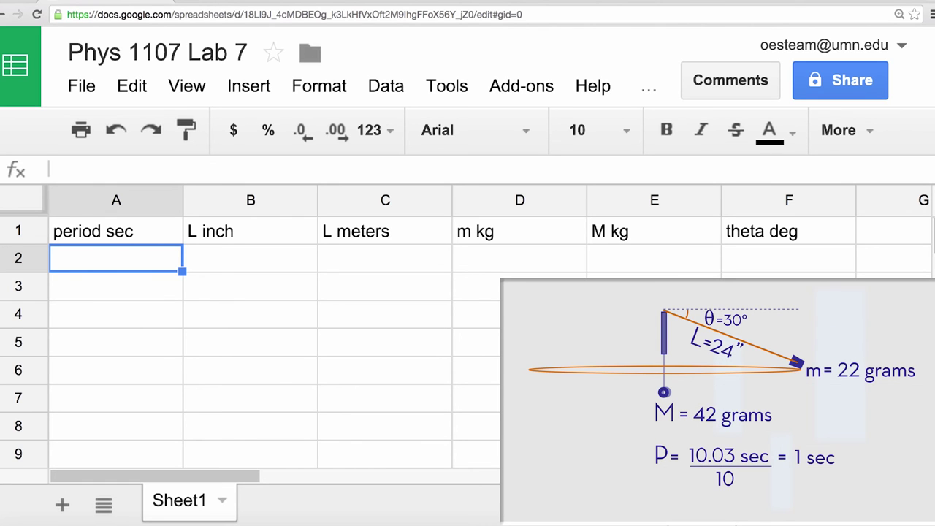
type("1.0")
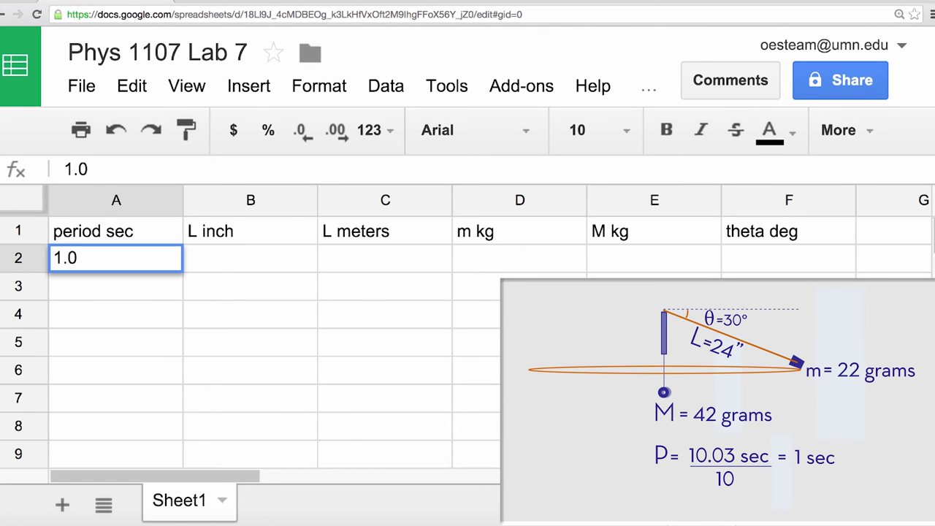
key("Tab")
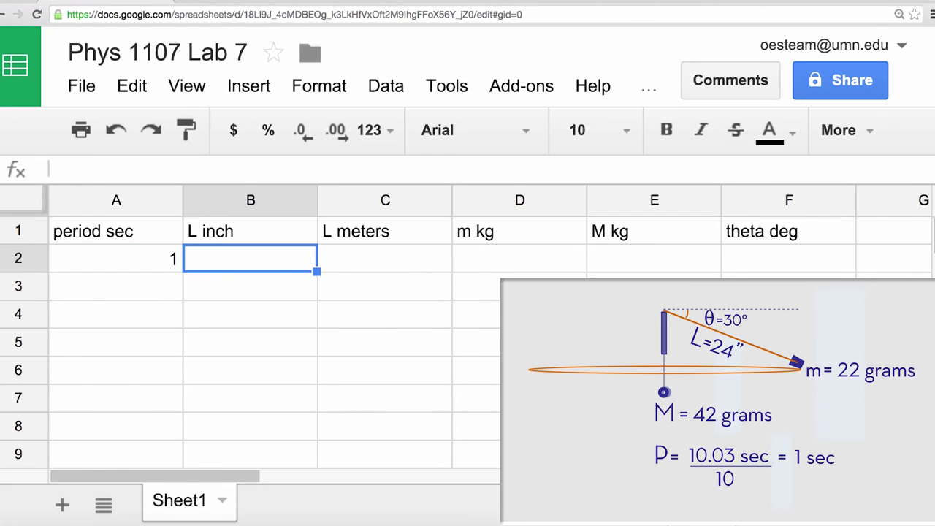
type("24")
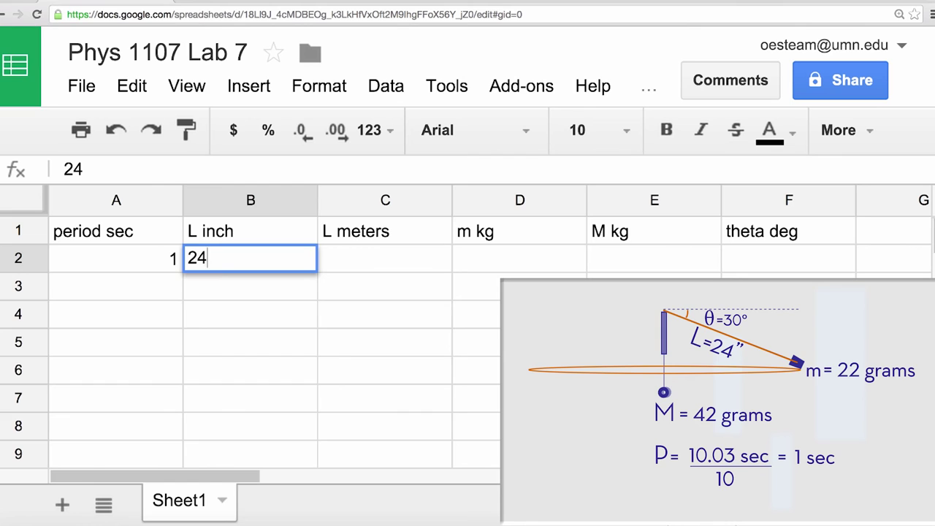
key("Tab")
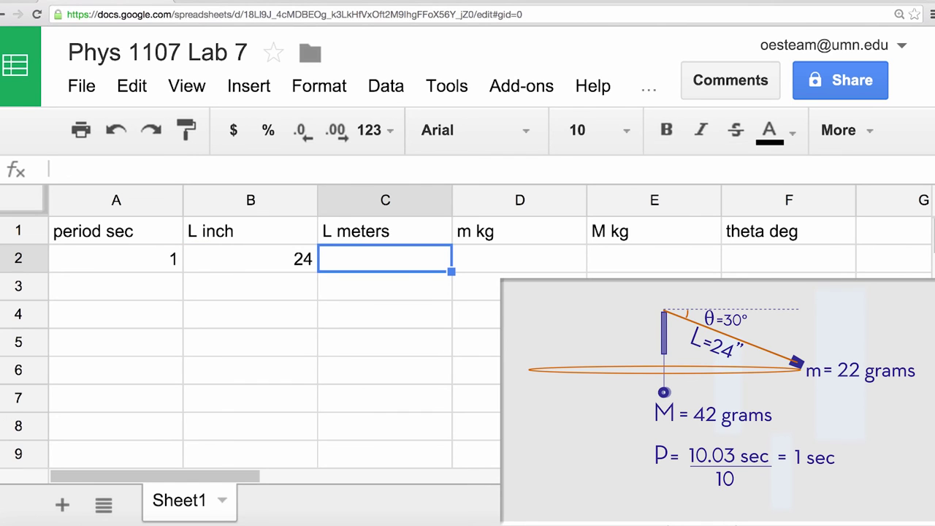
- Convert the length to meters in C2 with the formula =B2*0.0254
type("=")
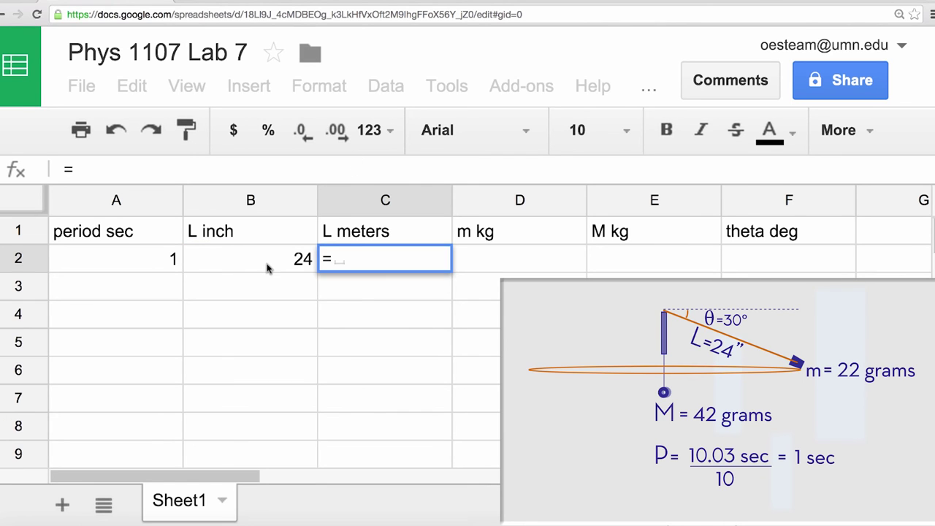
left_click(268, 268)
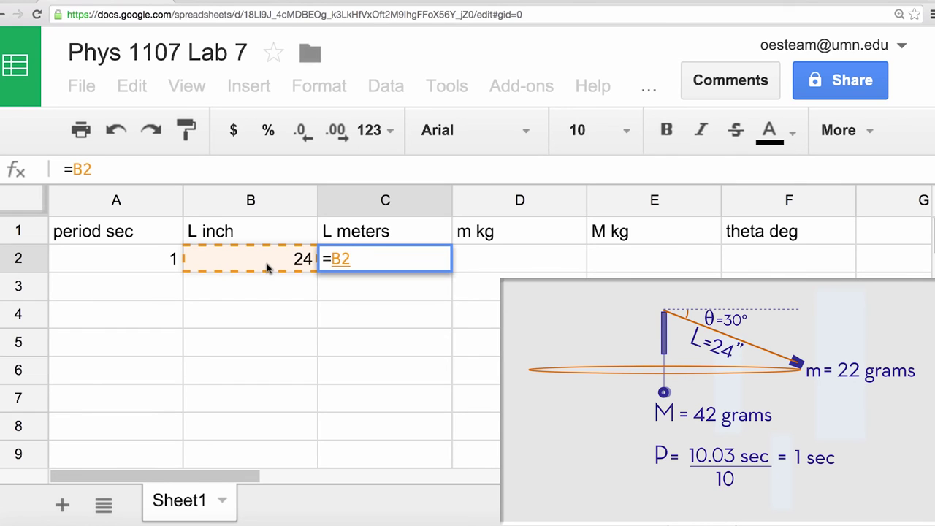
type("*0")
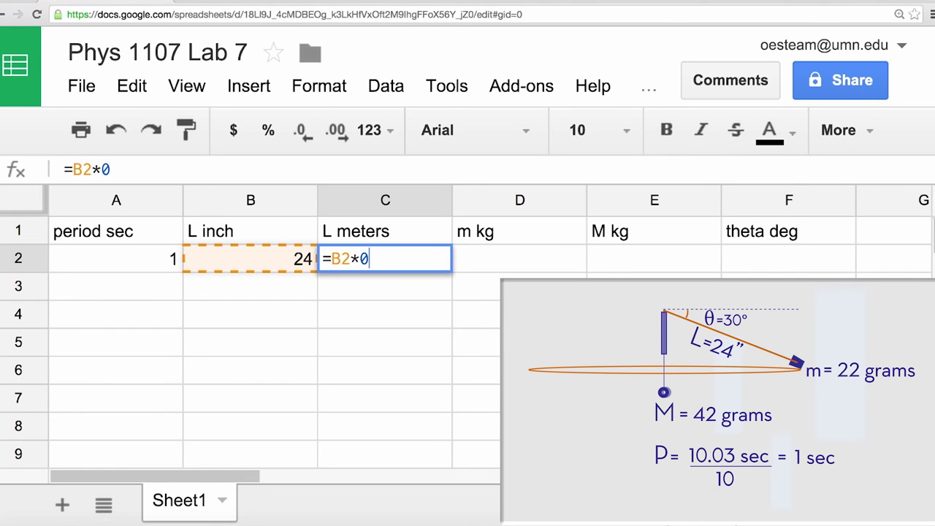
type(".025")
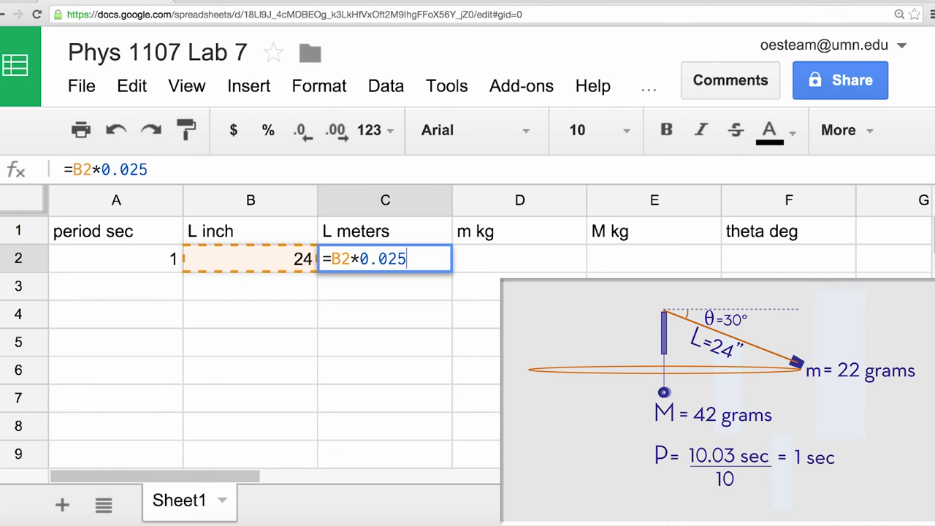
type("4")
key("Return")
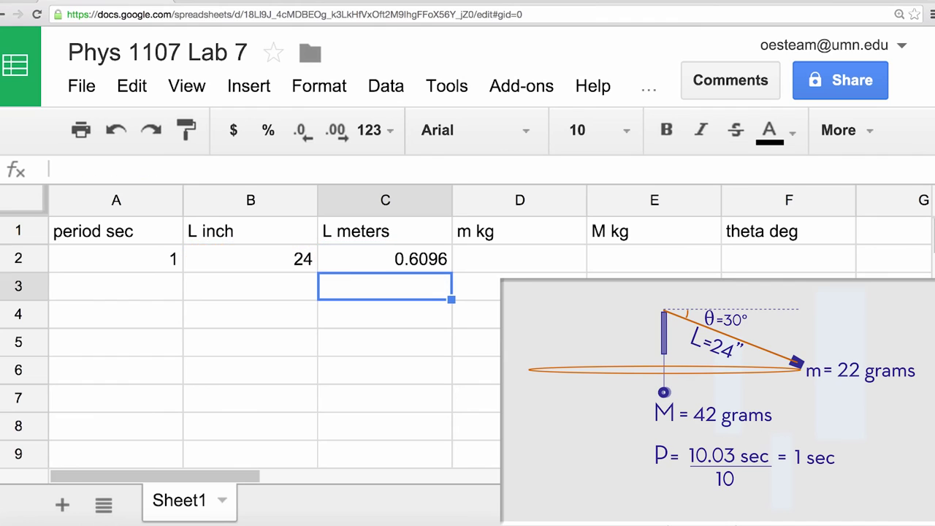
- Enter the masses 0.022 in D2 and 0.042 in E2, and the angle 30 in F2
key("Right")
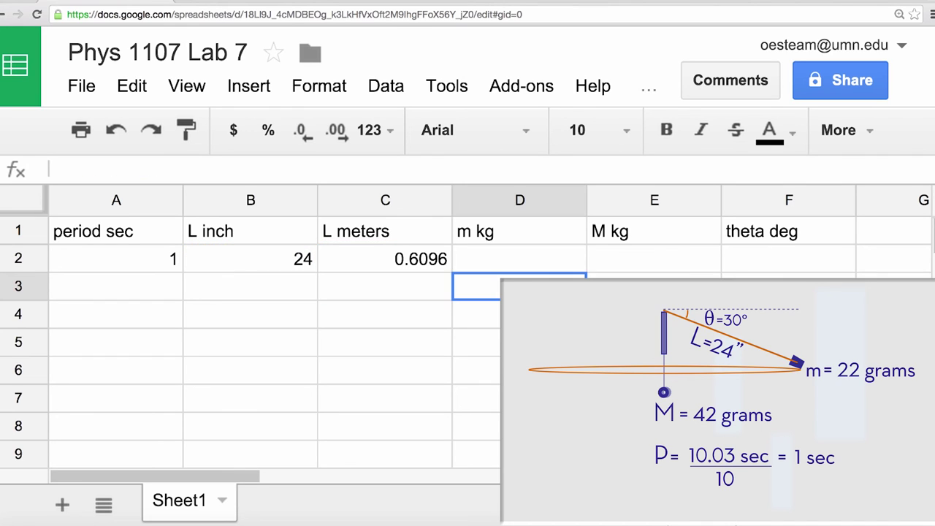
key("Up")
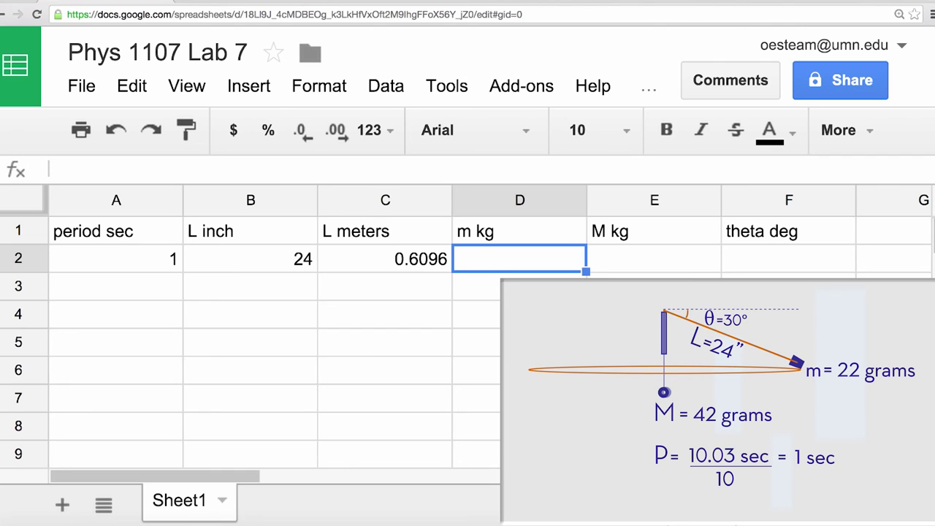
type("0.")
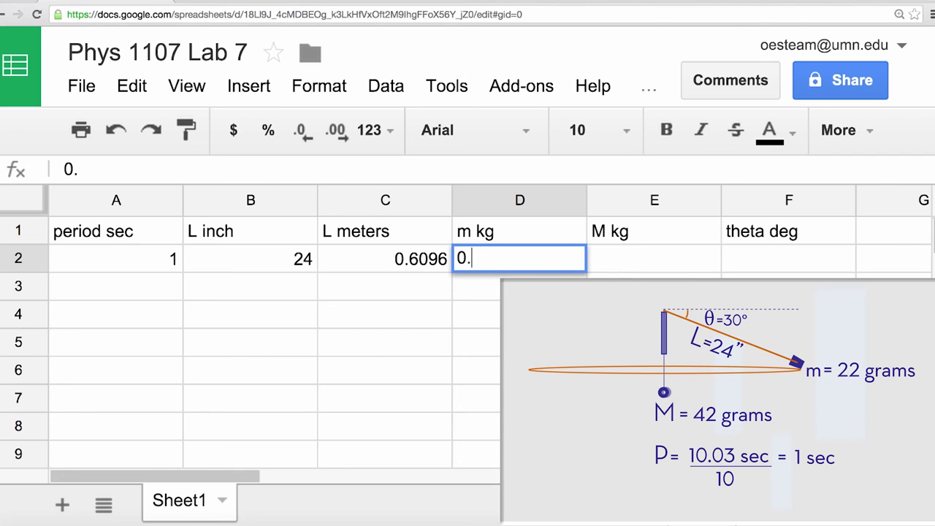
type("022")
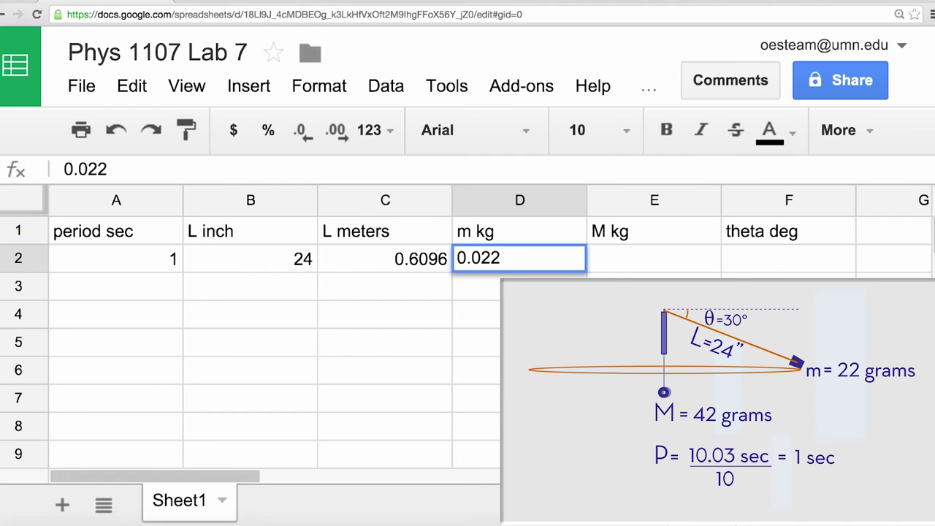
key("Tab")
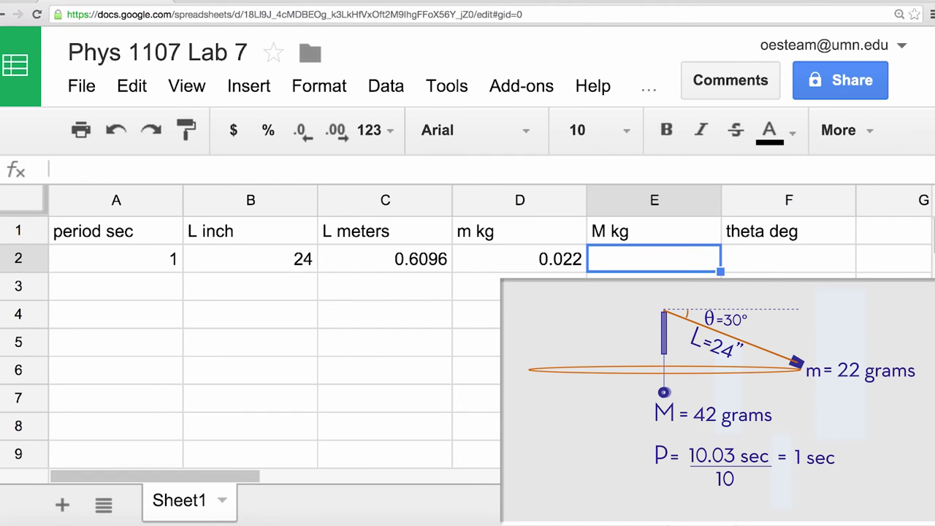
type("0")
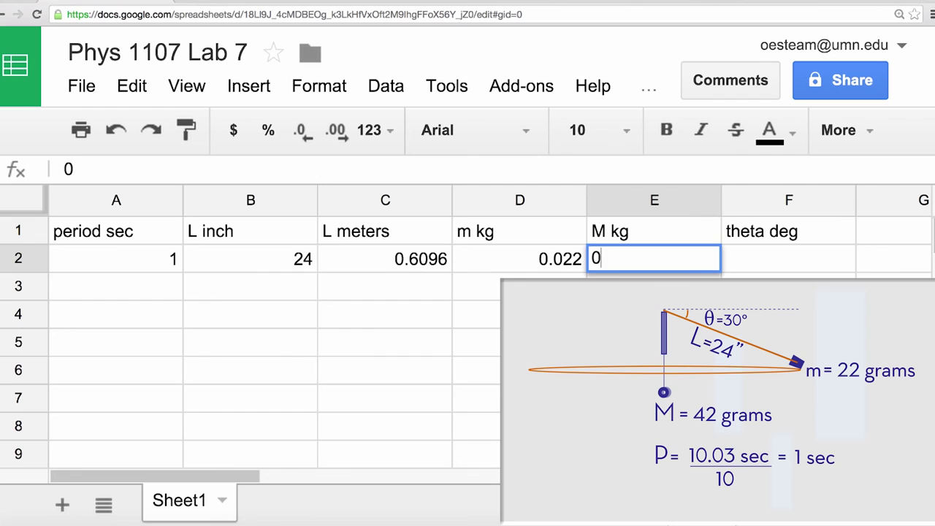
type(".042")
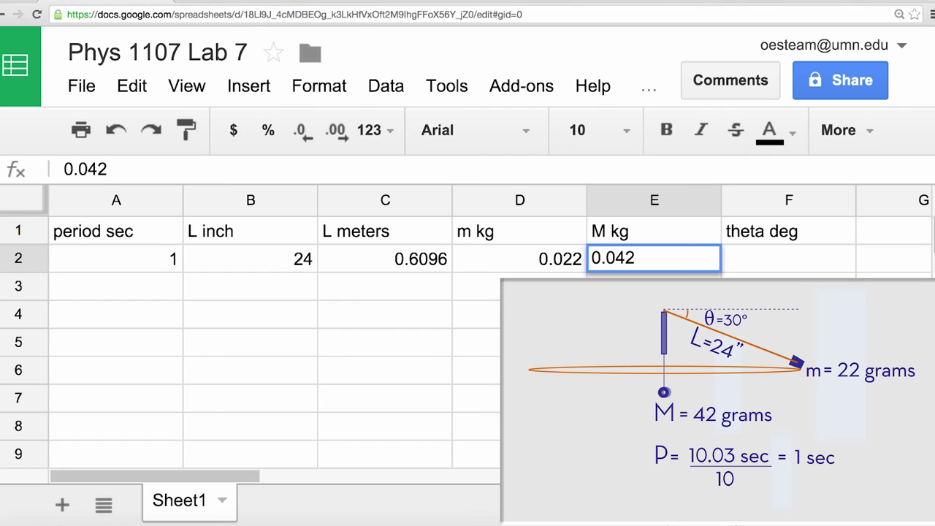
key("Tab")
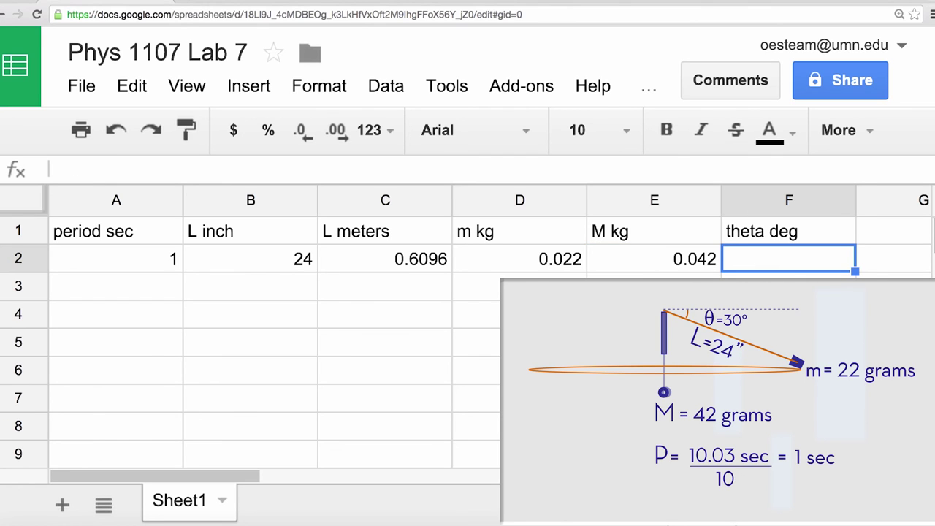
type("30")
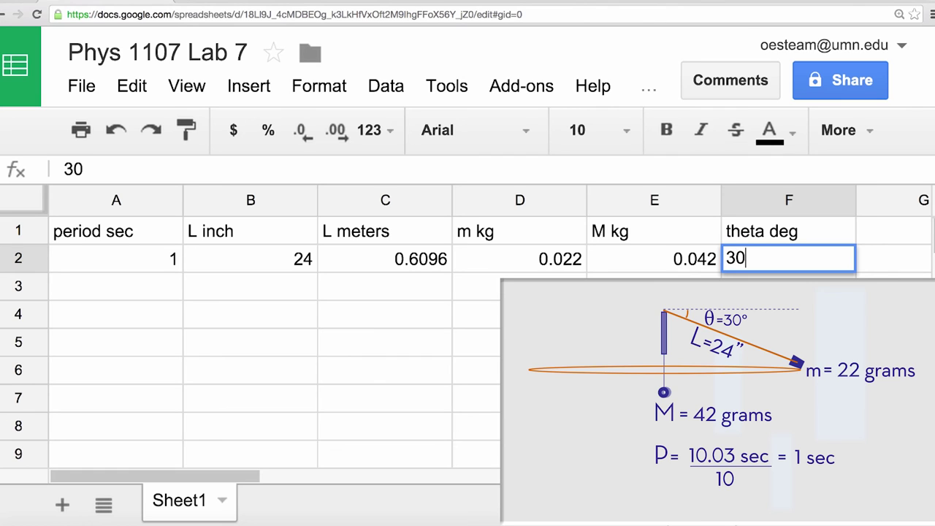
key("Return")
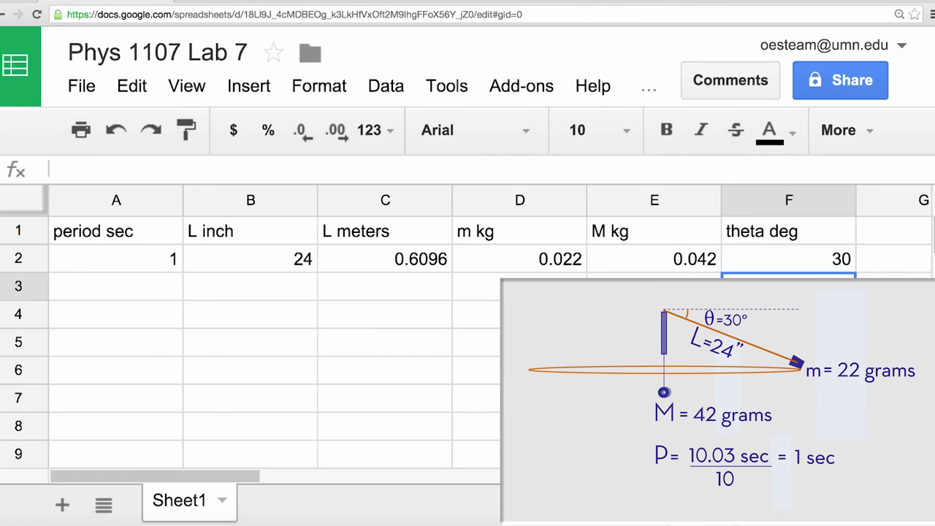
- Enter the header "R meters" in cell G1, beside the "theta deg" column
key("Up")
key("Up")
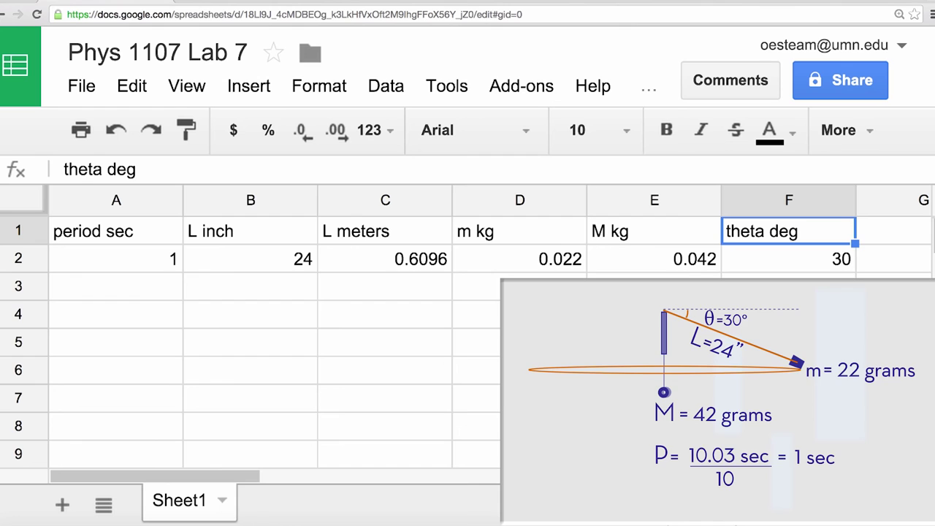
key("Right")
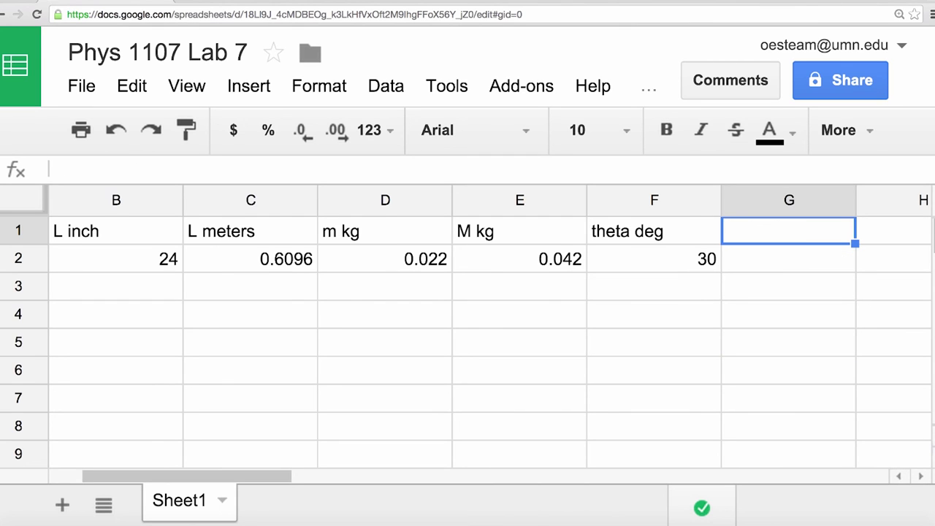
key("Right")
key("Right")
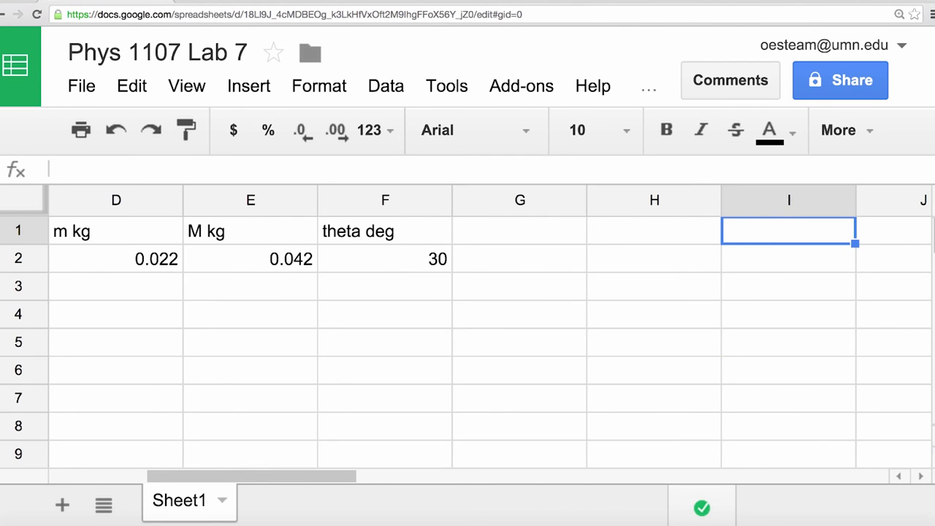
key("Left")
key("Left")
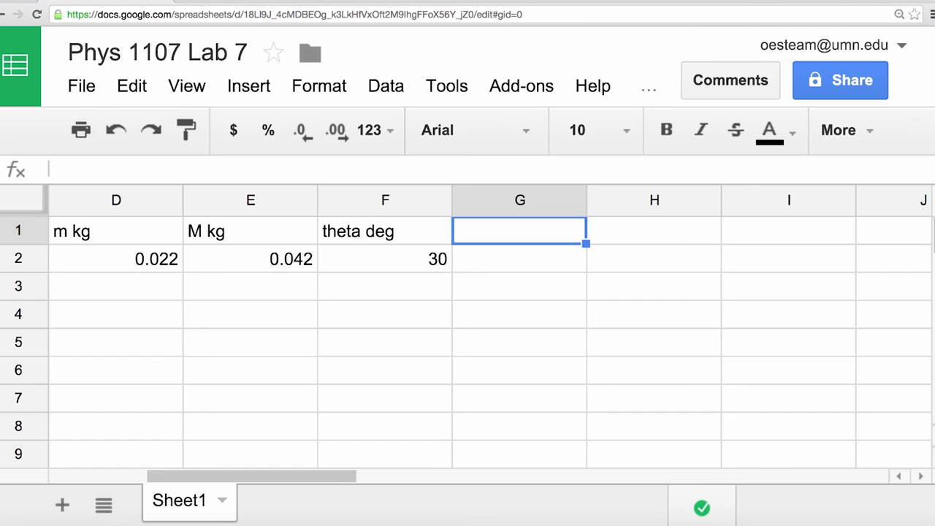
type("R")
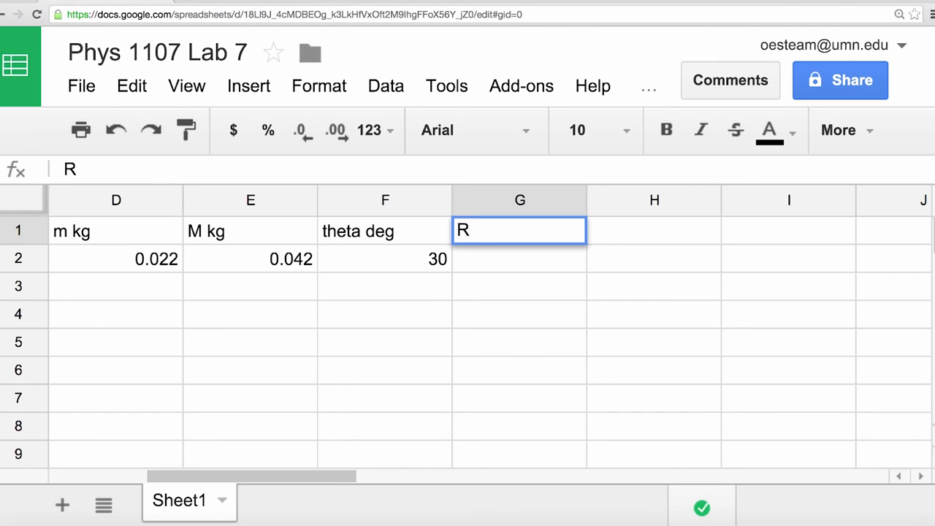
type(" meters")
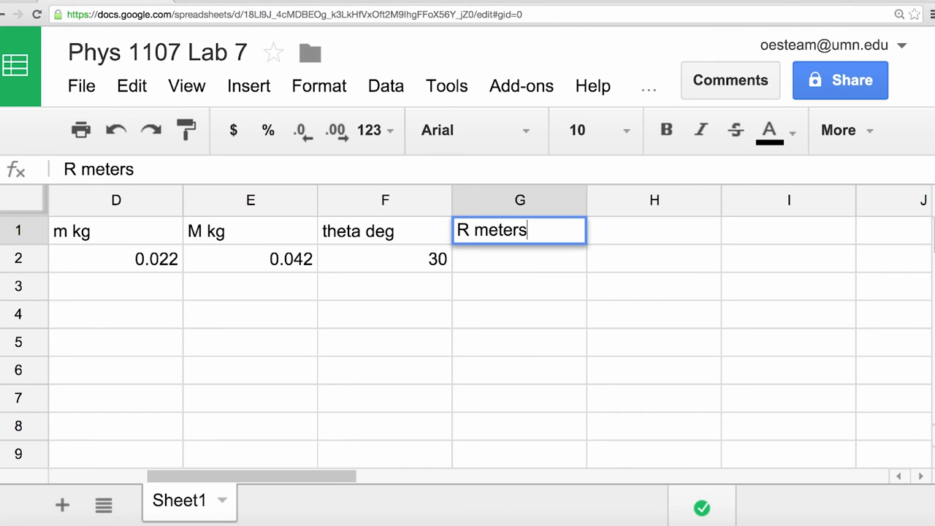
key("Return")
- Calculate the radius in G2 from the length in meters and the angle with the formula =C2*cos(F2*3.14156/180)
type("=E1:E2")
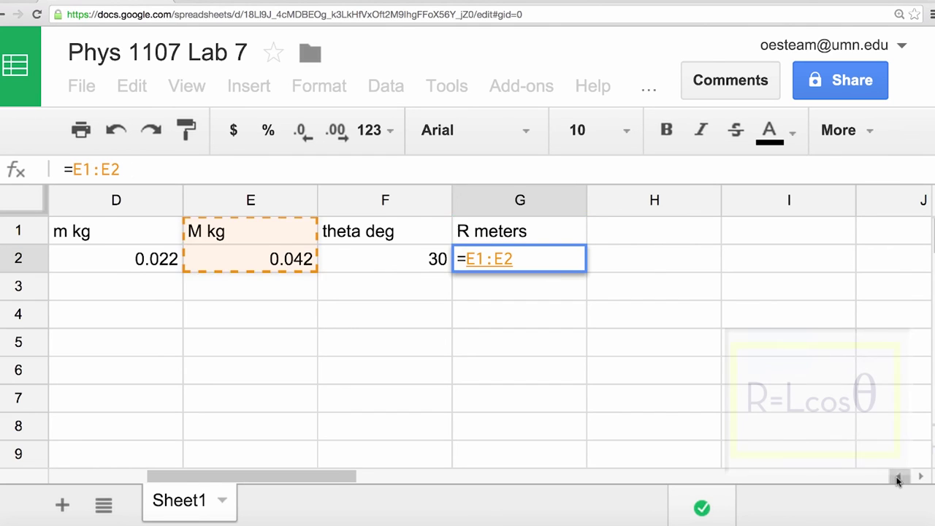
left_click(899, 476)
left_click(899, 476)
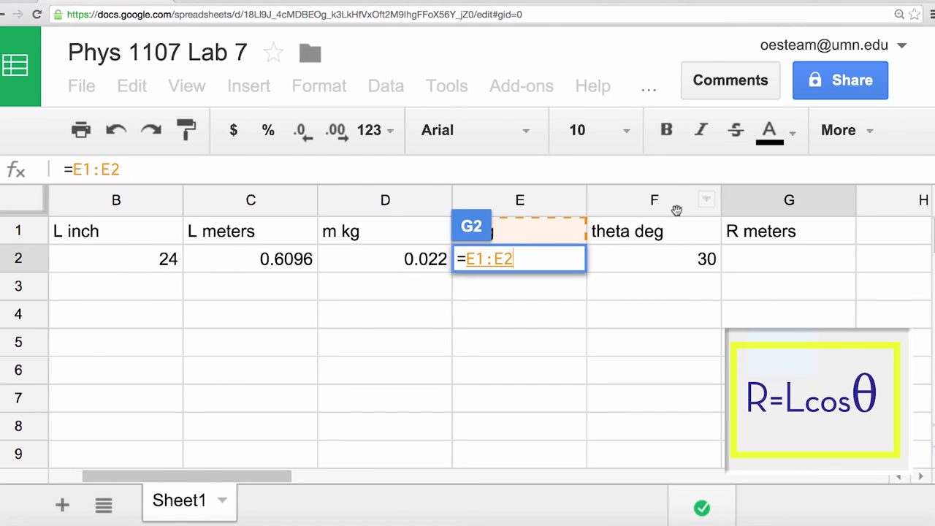
key("BackSpace")
key("BackSpace")
key("BackSpace")
key("BackSpace")
key("BackSpace")
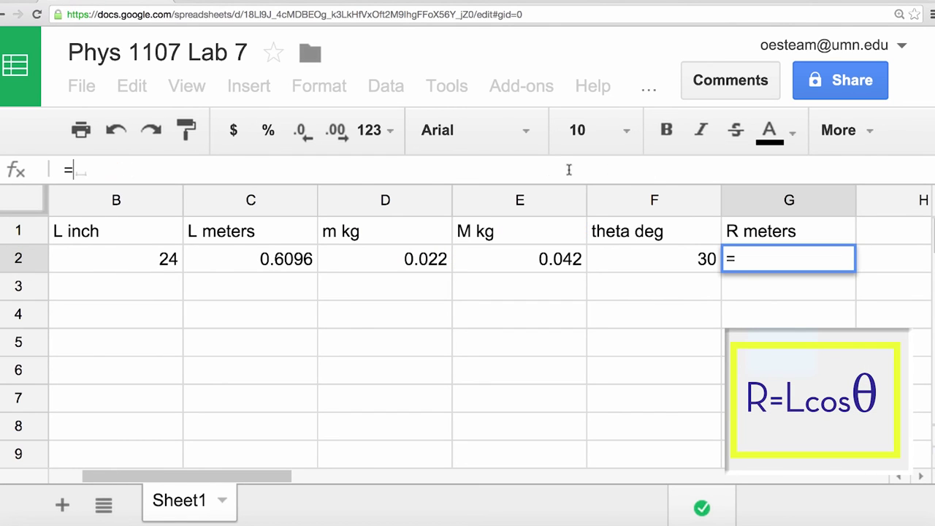
left_click(244, 264)
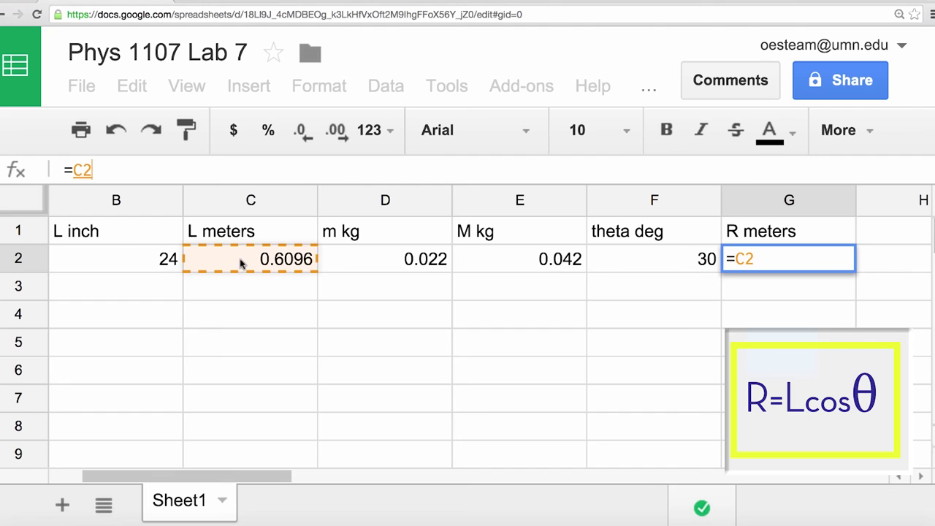
left_click(207, 170)
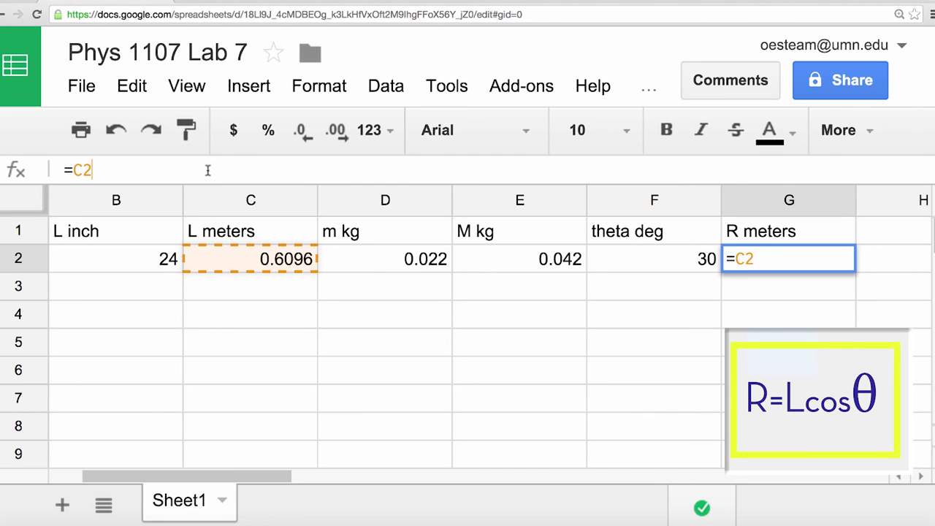
type("*cos")
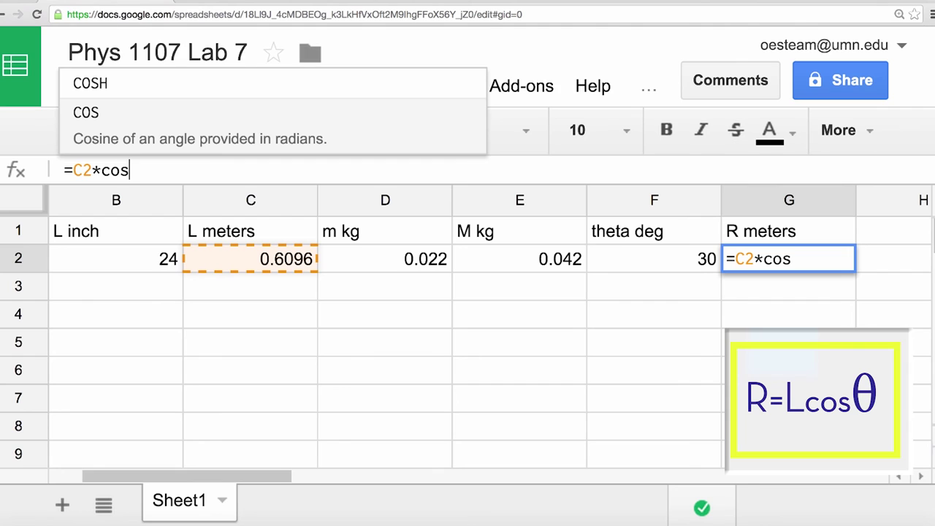
type("(")
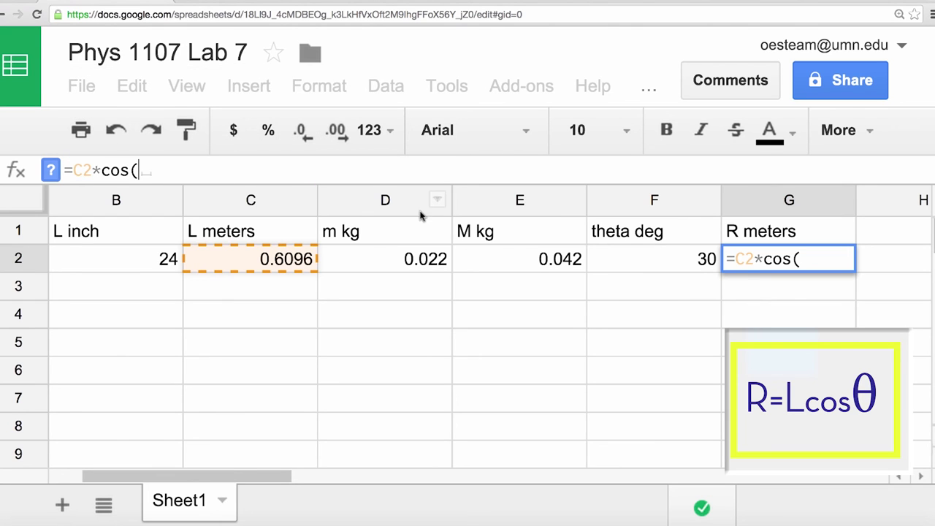
left_click(634, 263)
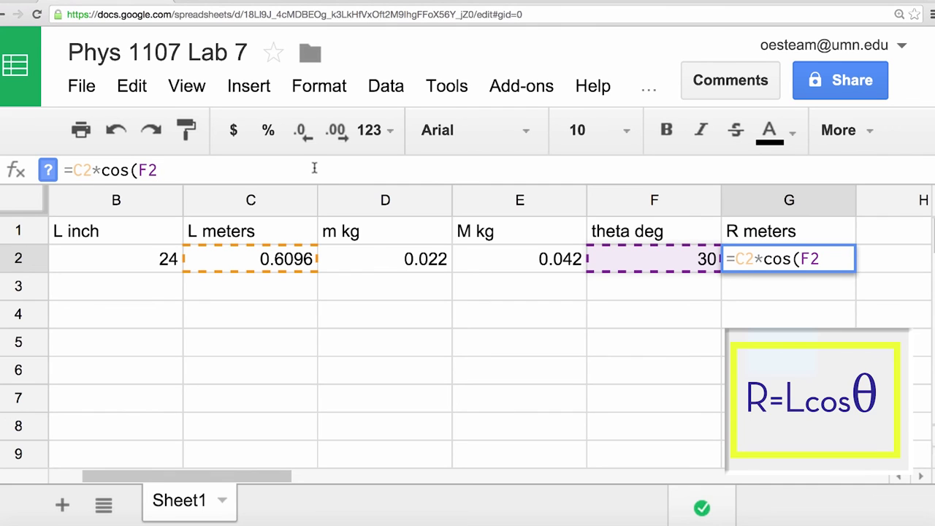
type("*3.14")
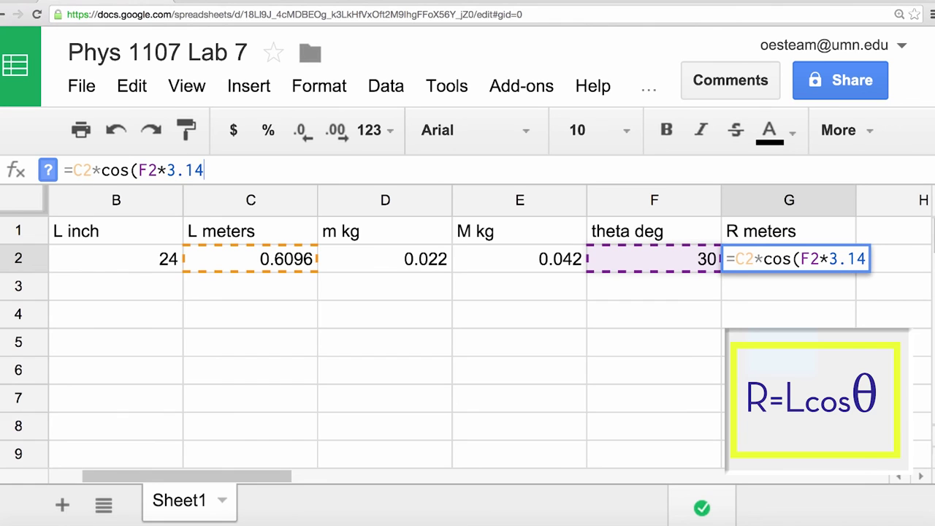
type("156")
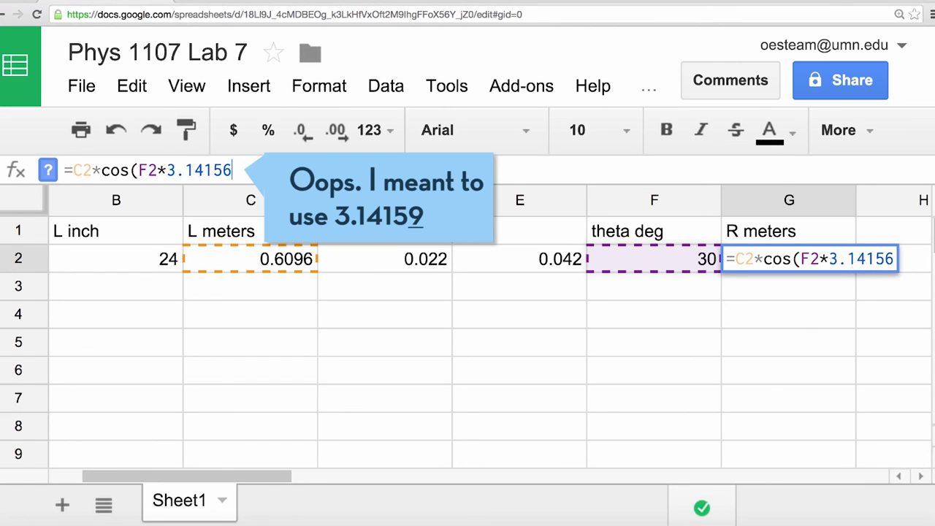
type("/18")
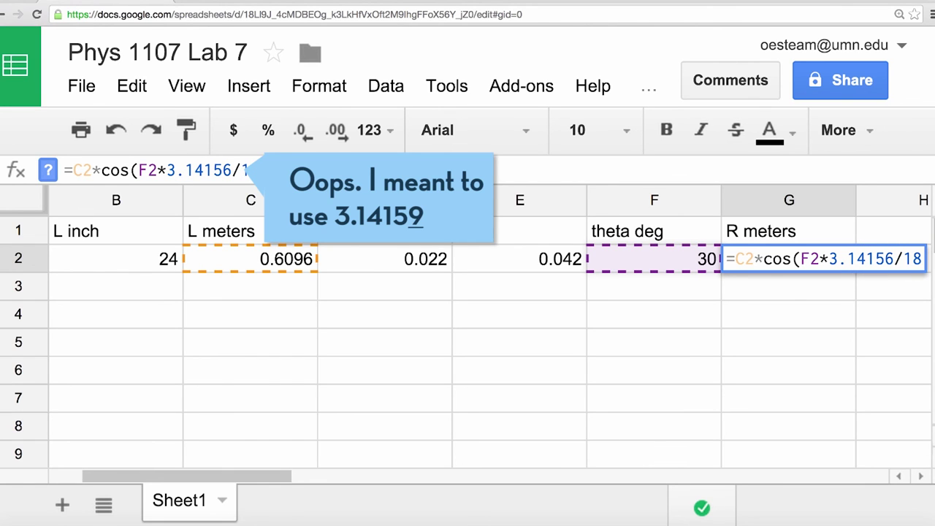
type("0)")
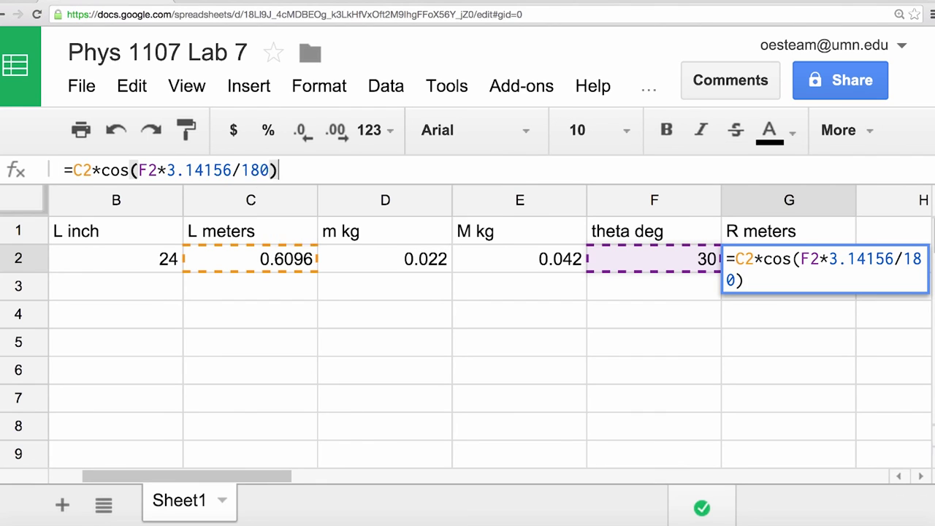
key("Return")
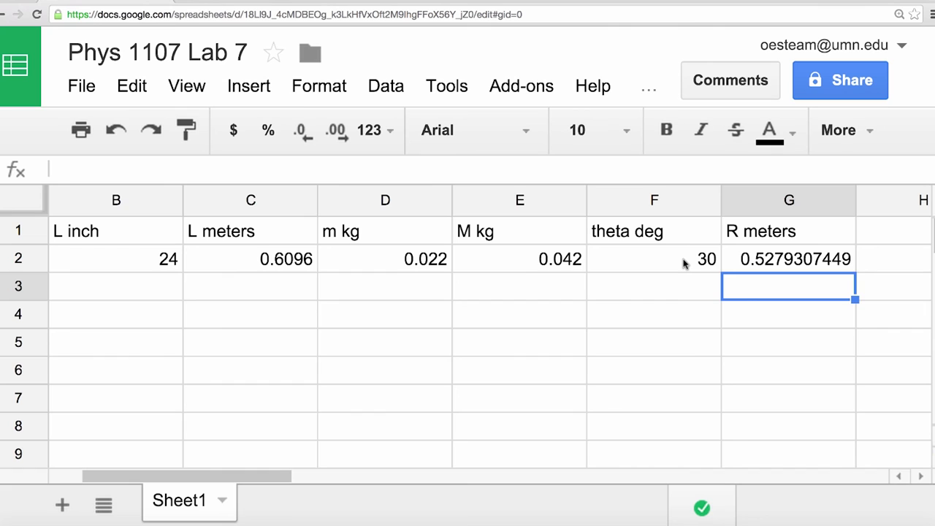
- Enter the header "v m/sec" in cell H1, beside the "R meters" column
left_click(626, 261)
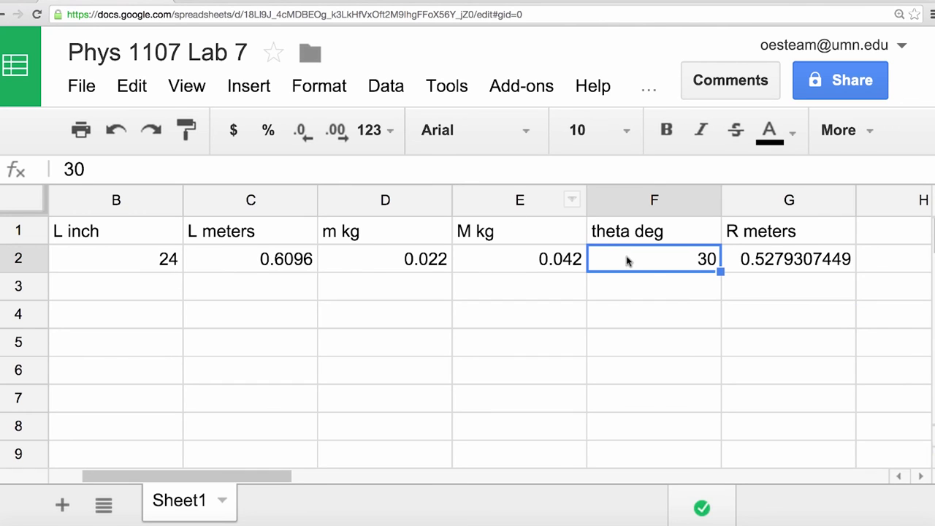
left_click(767, 268)
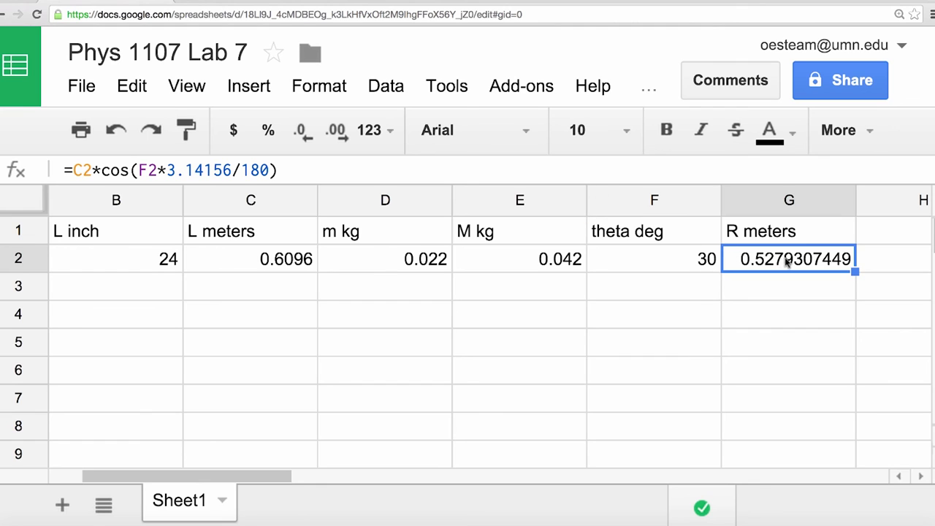
left_click(847, 236)
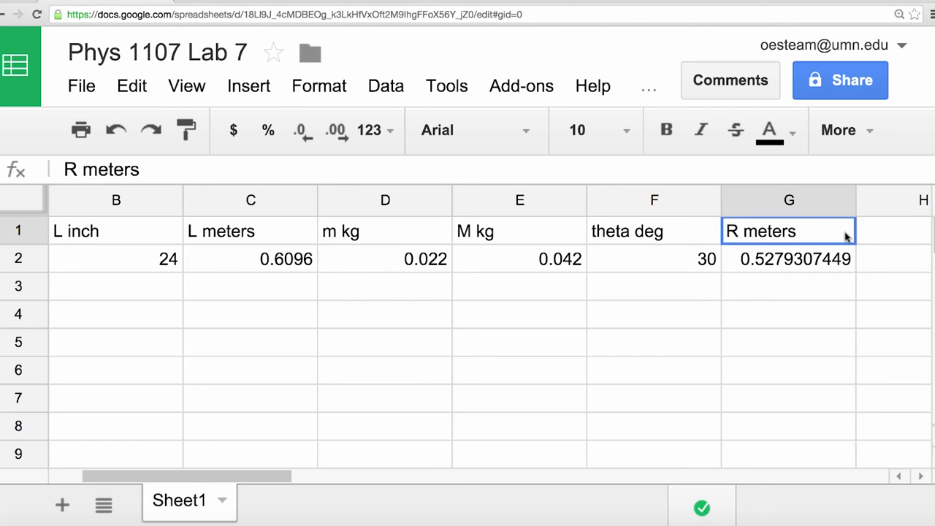
key("Right")
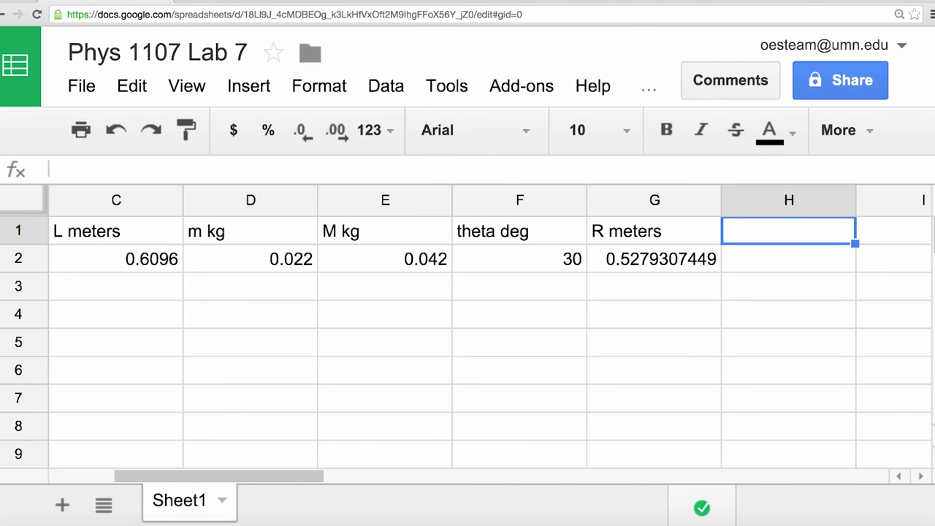
key("Right")
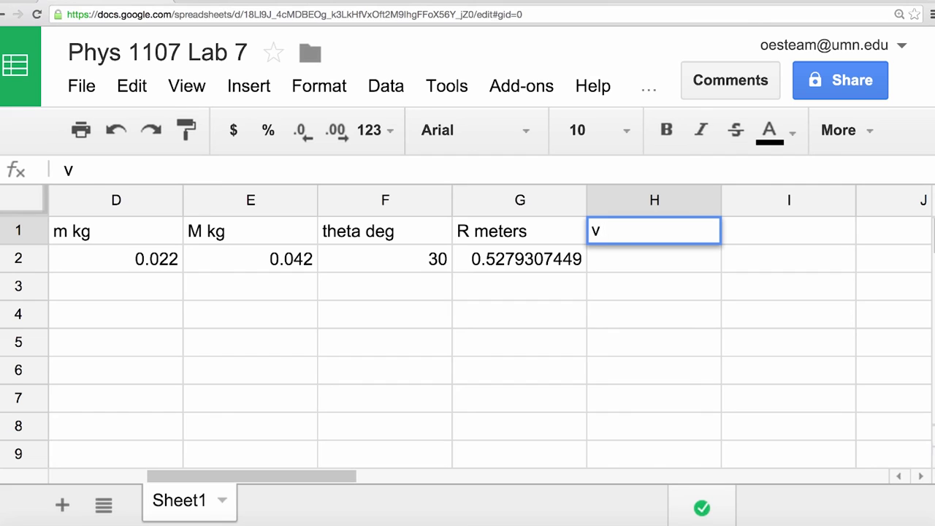
type("m/sec")
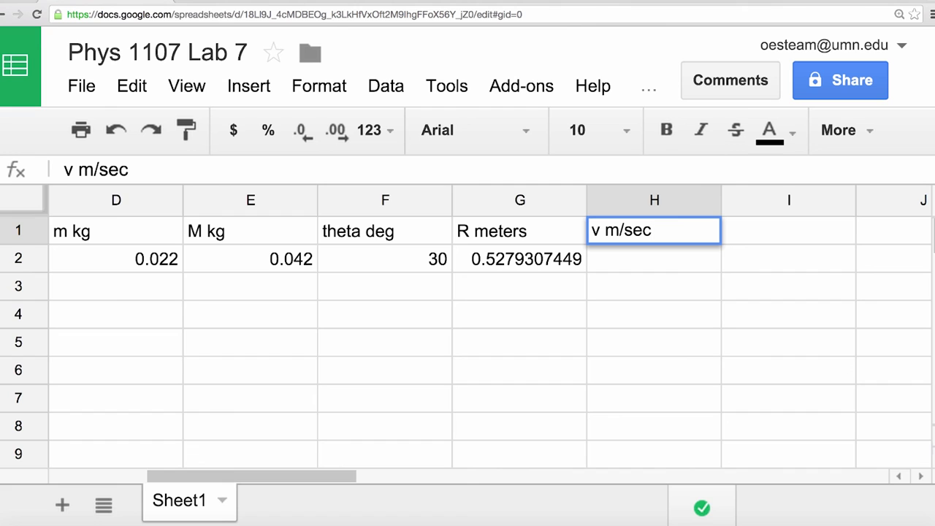
key("Return")
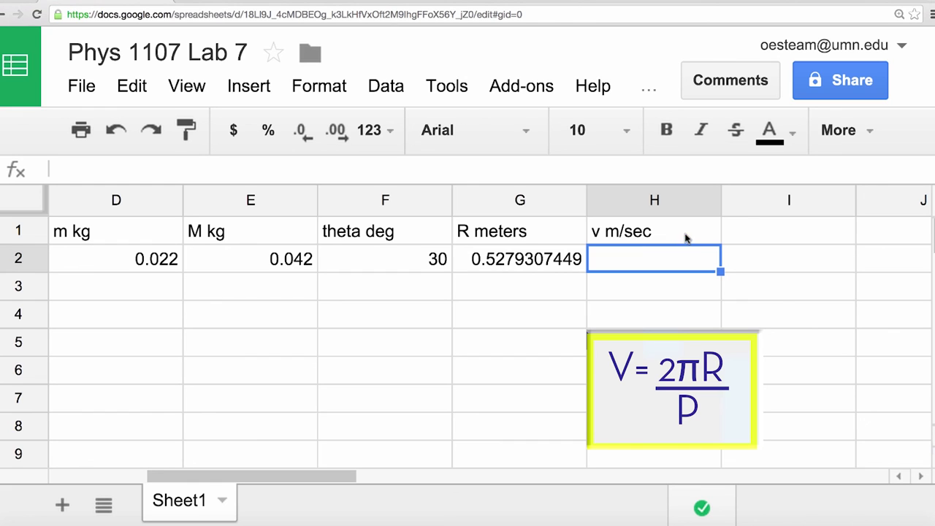
- Calculate the velocity in H2 from the radius and the period with the formula =2*3.14159*G2/A2
left_click(646, 171)
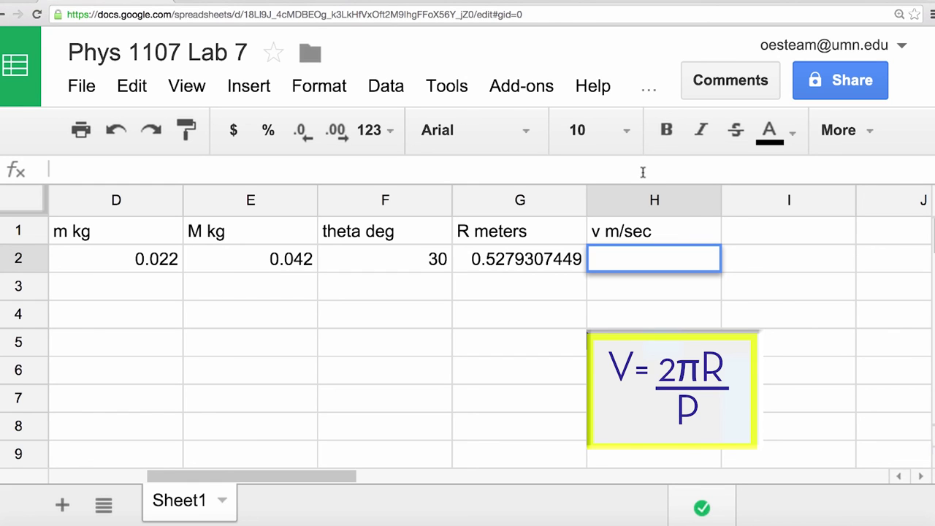
type("=")
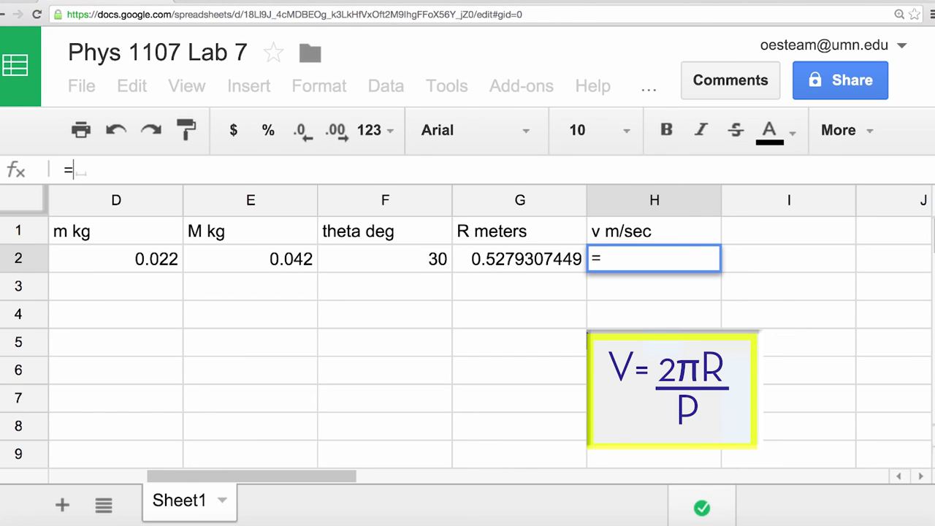
type("2")
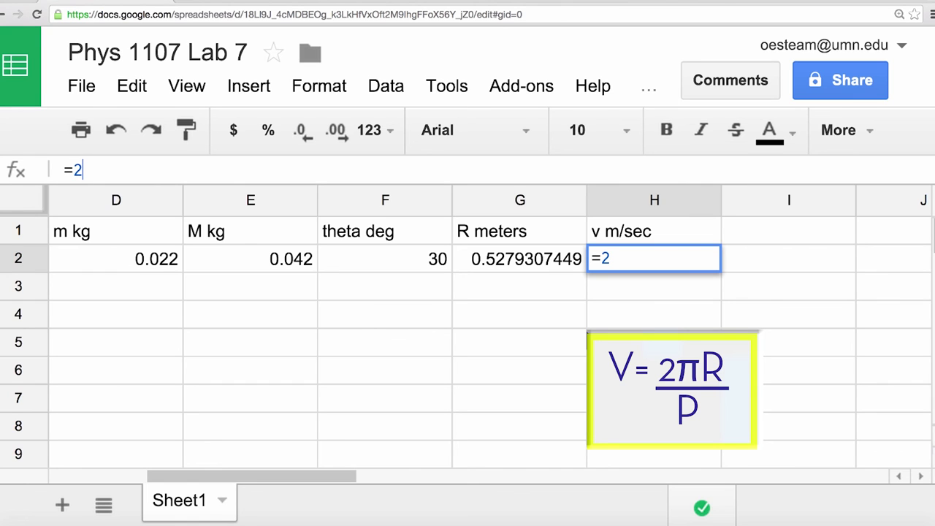
type("*")
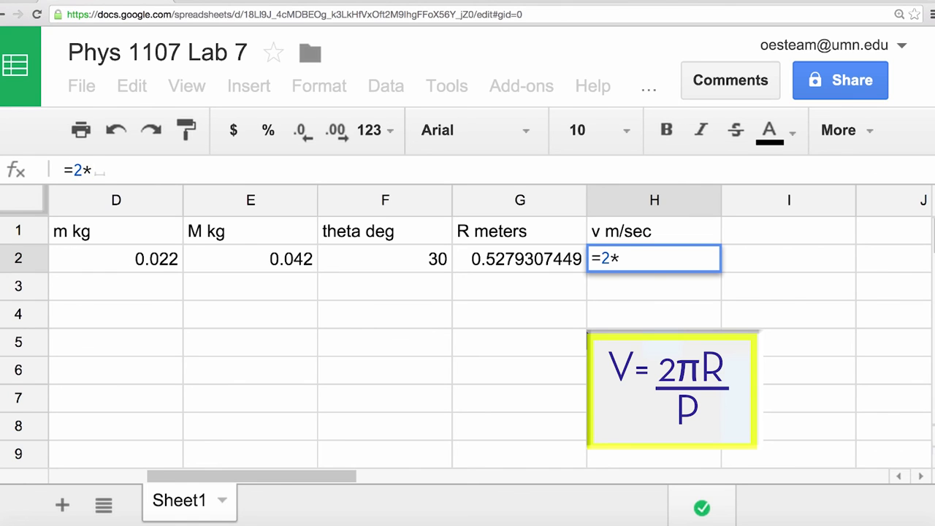
type("3.141")
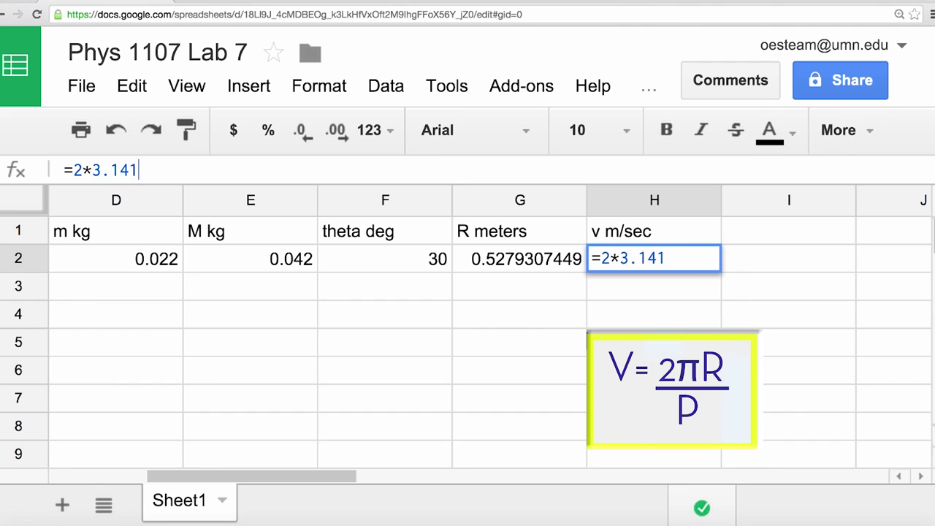
type("59*")
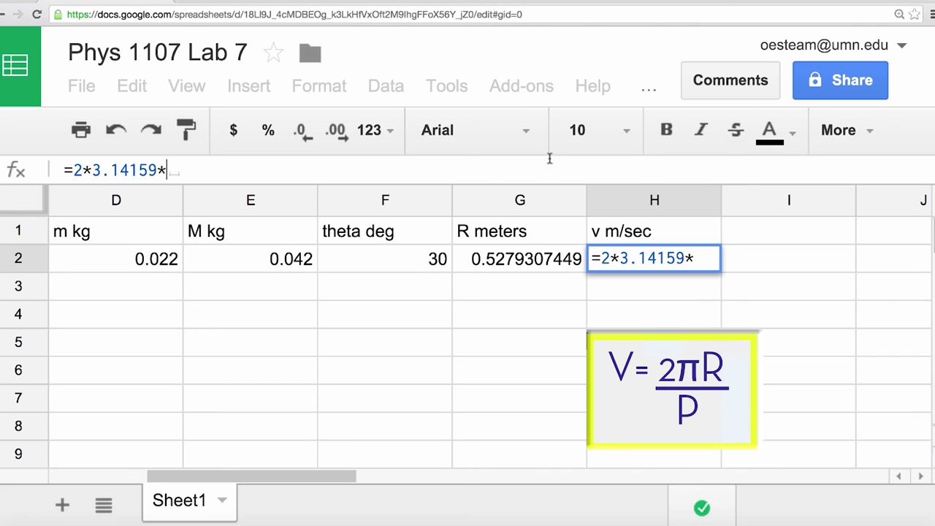
left_click(504, 261)
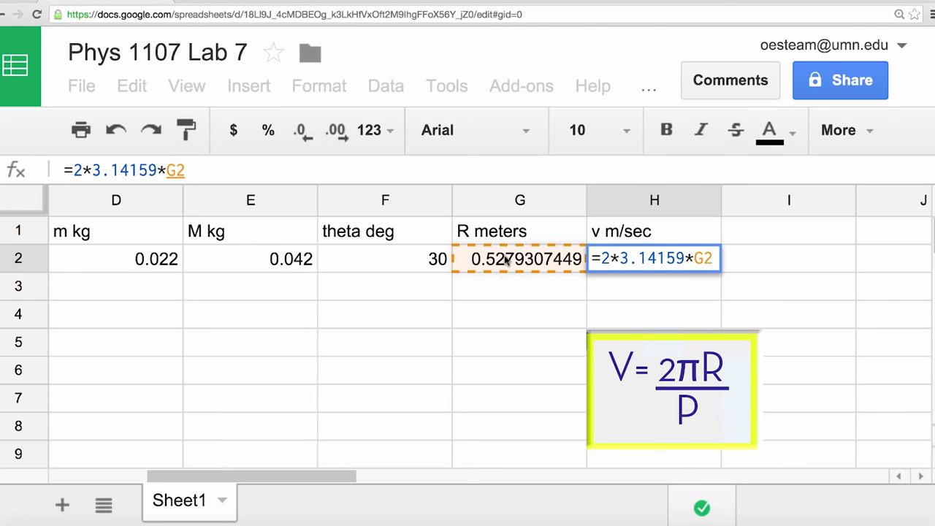
type("/")
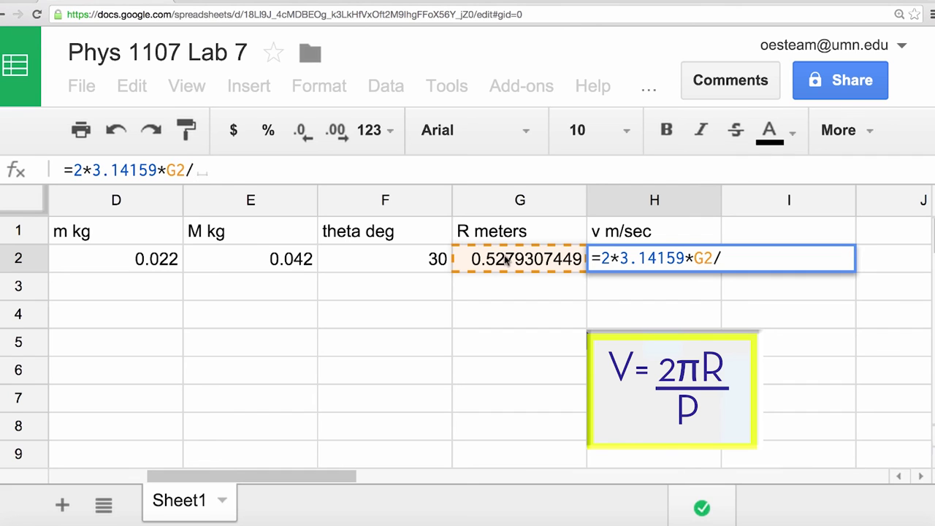
left_click_drag(351, 472, 216, 466)
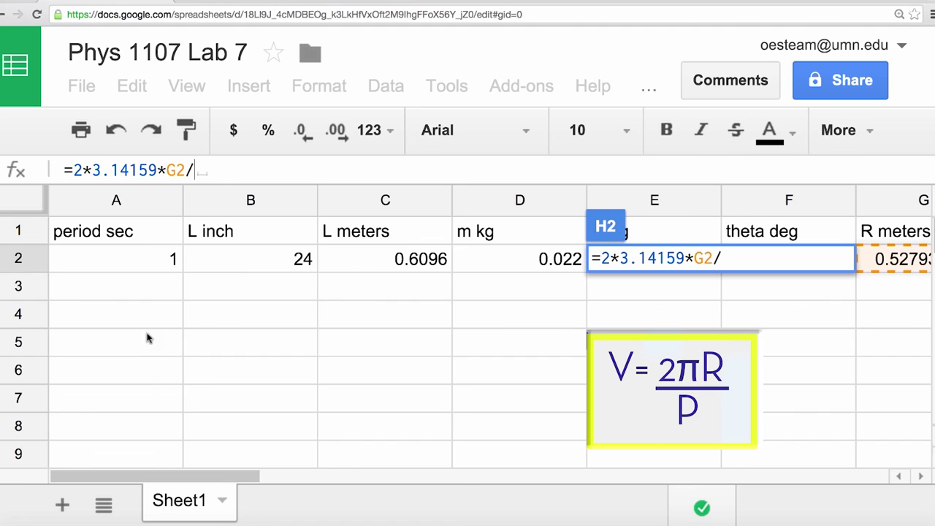
left_click(139, 258)
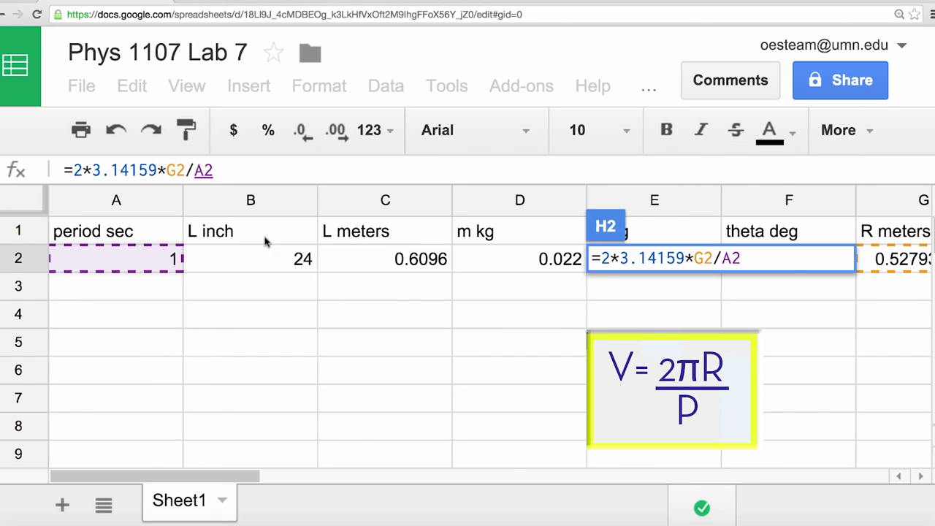
key("Return")
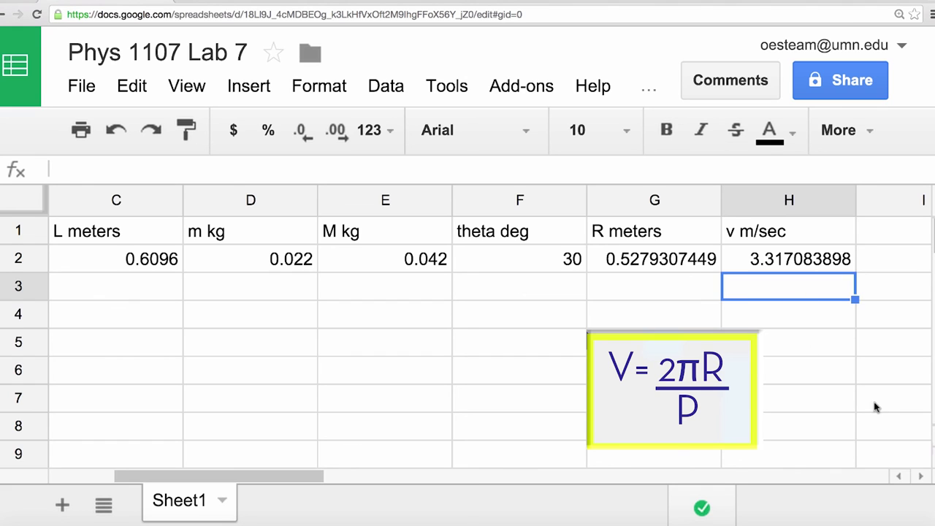
- Enter the header "Mg cos" in cell I1, beside the "v m/sec" column
left_click(921, 475)
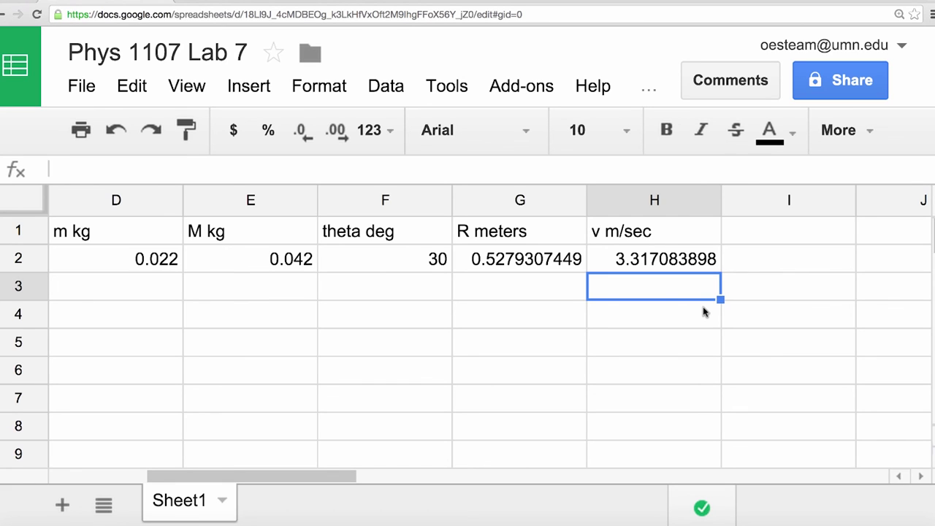
left_click(760, 239)
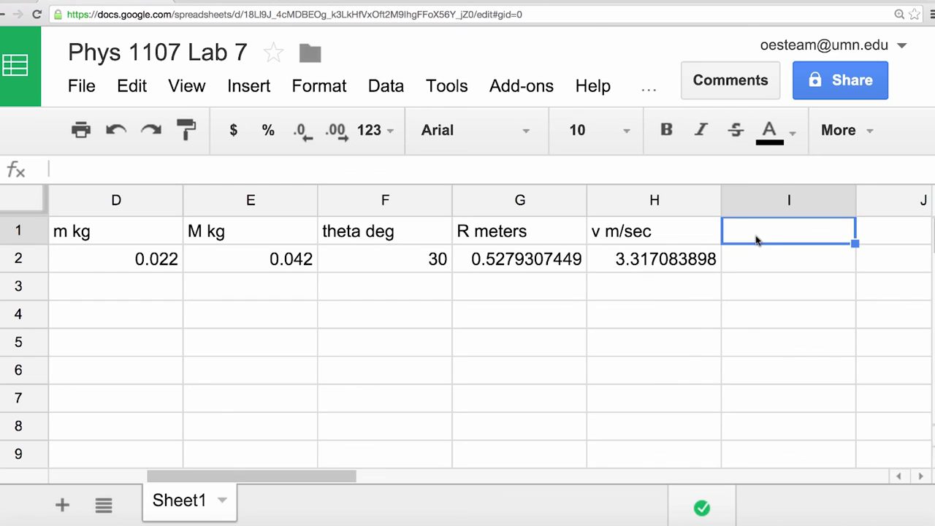
type("M")
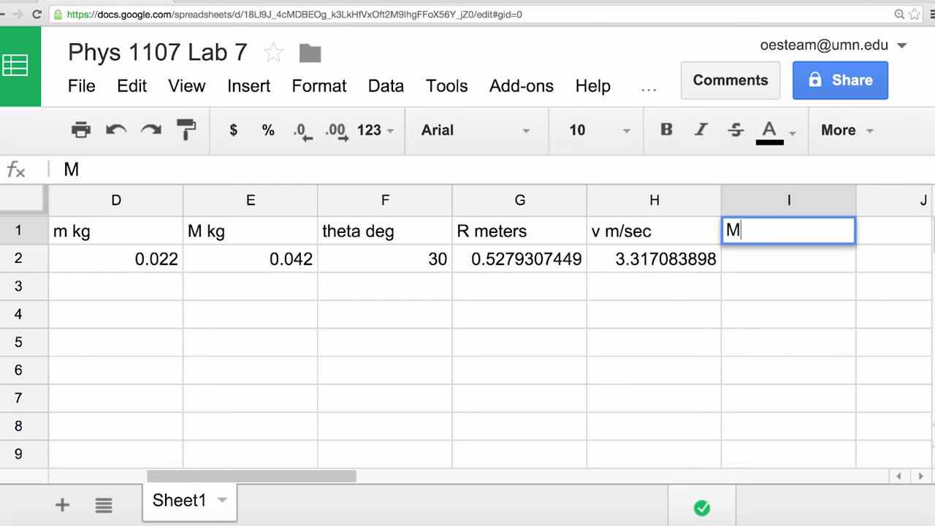
type("g cos")
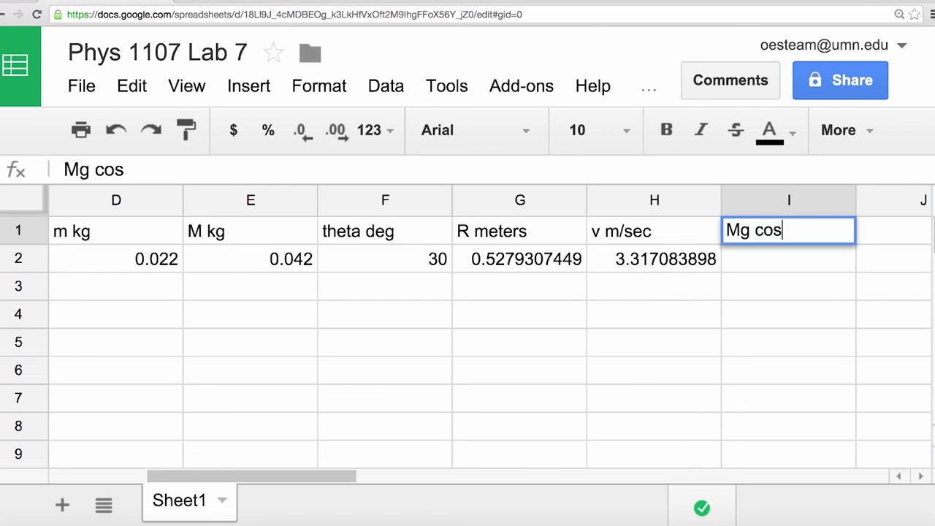
type(" 0")
key("BackSpace")
- Calculate the Mg cos value in I2 from the mass M and the angle with the formula =E2*9.8*cos(F2*3.14159/180)
left_click(791, 261)
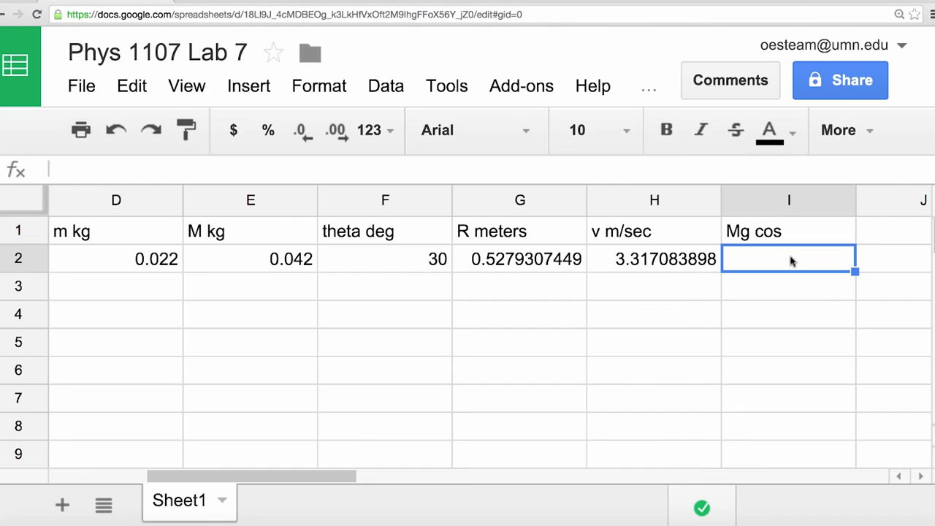
type("=")
left_click(239, 258)
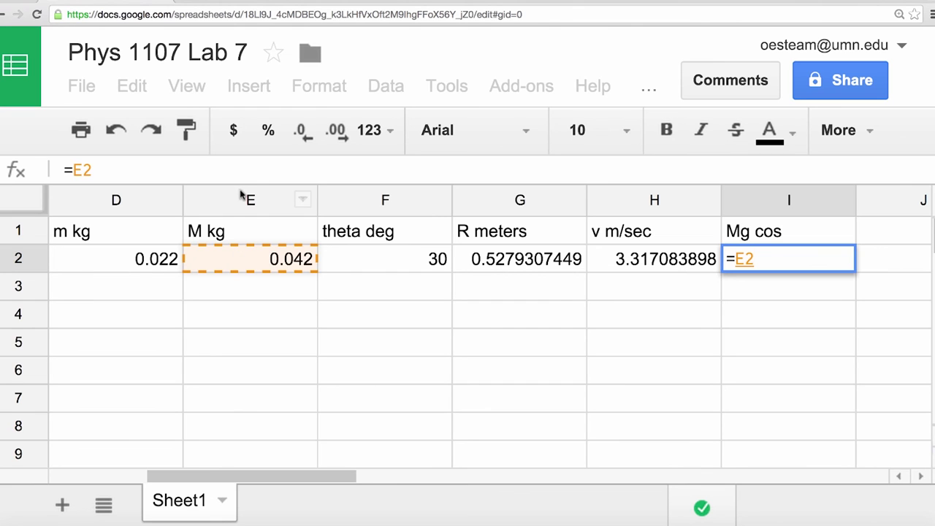
left_click(251, 170)
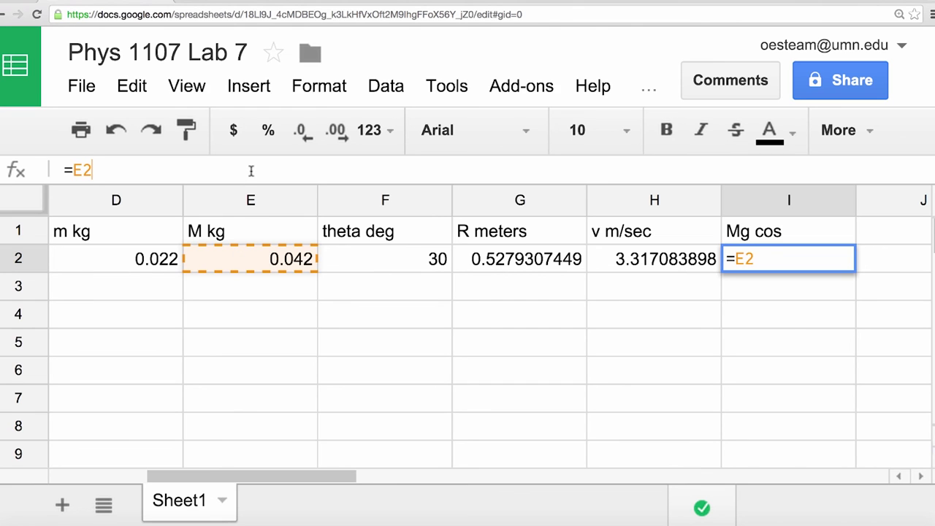
type("*9.8")
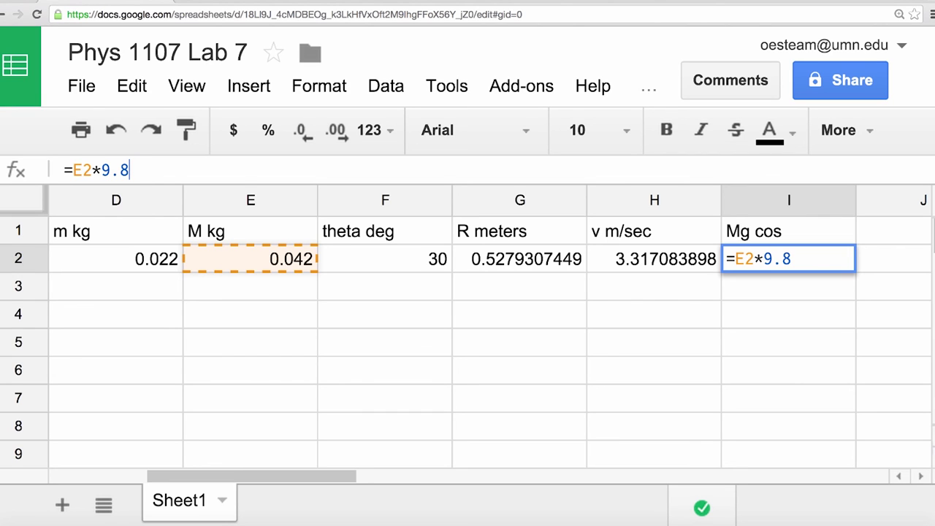
type("*")
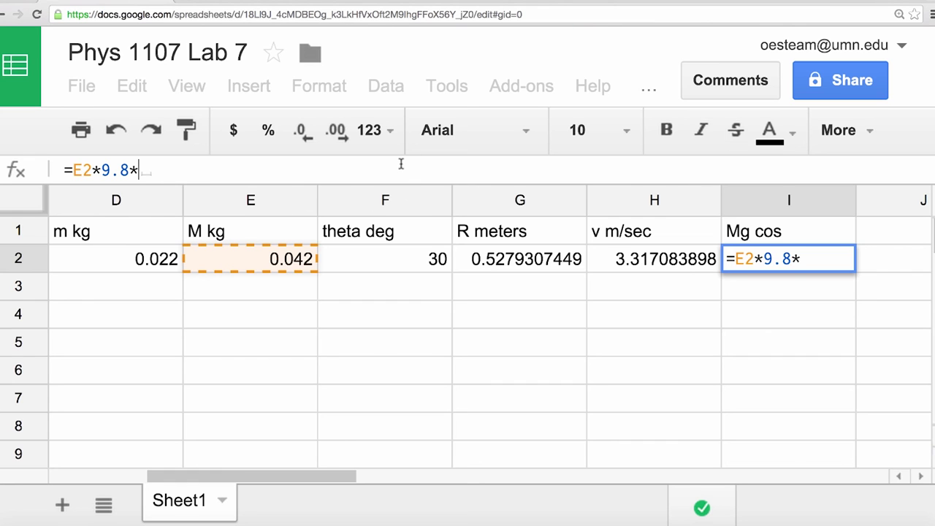
type("c")
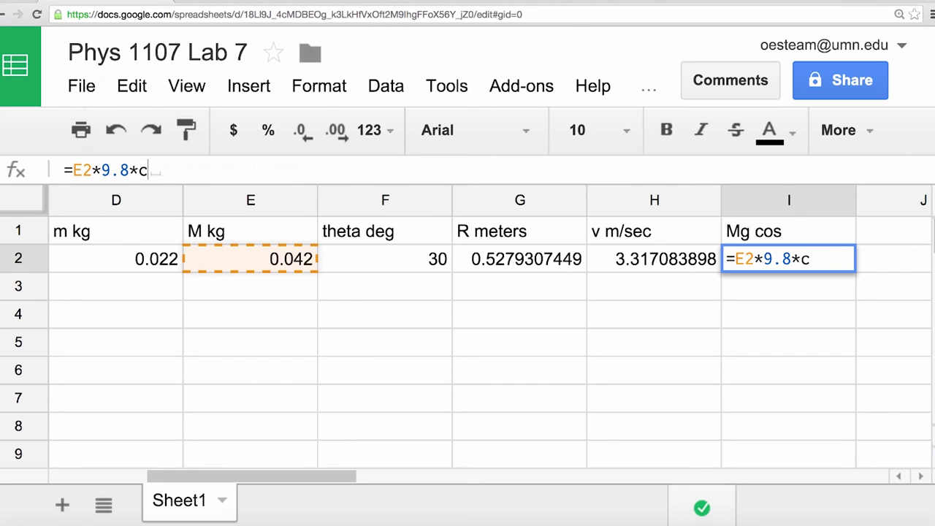
type("os(")
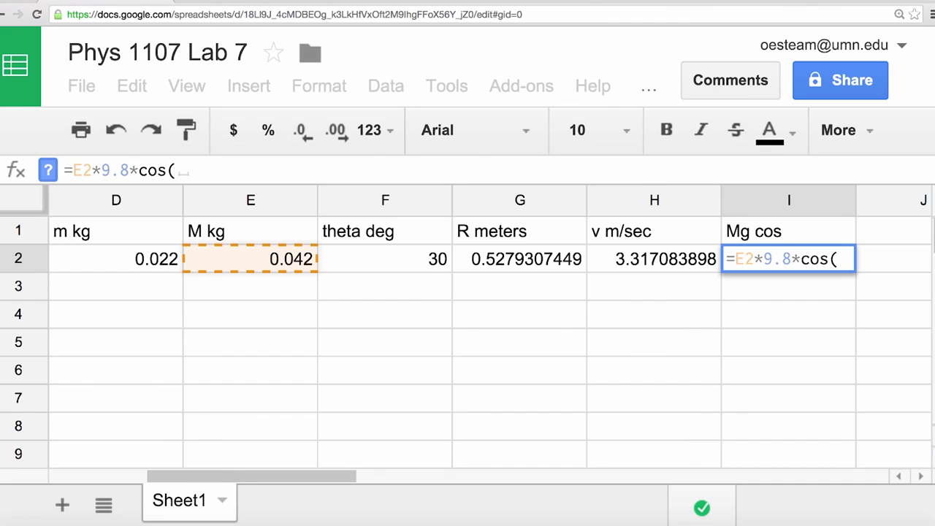
left_click(383, 263)
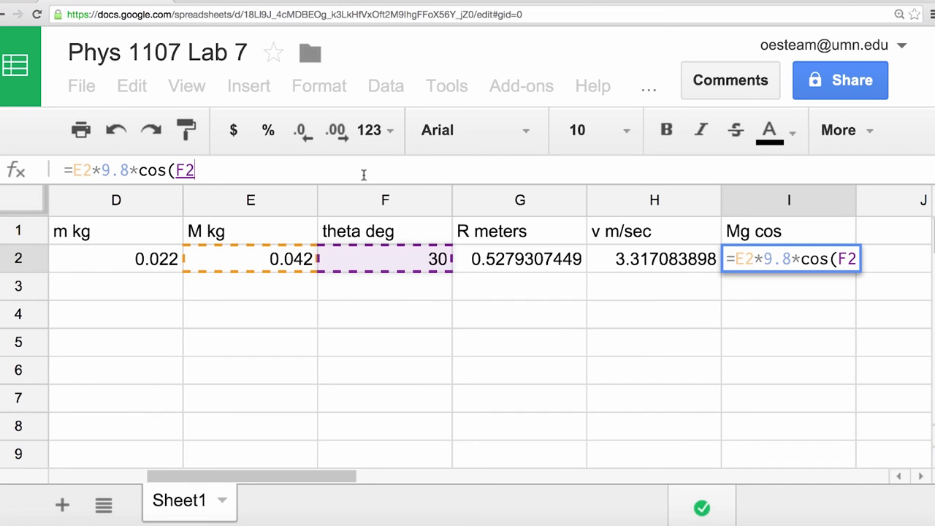
type("*3")
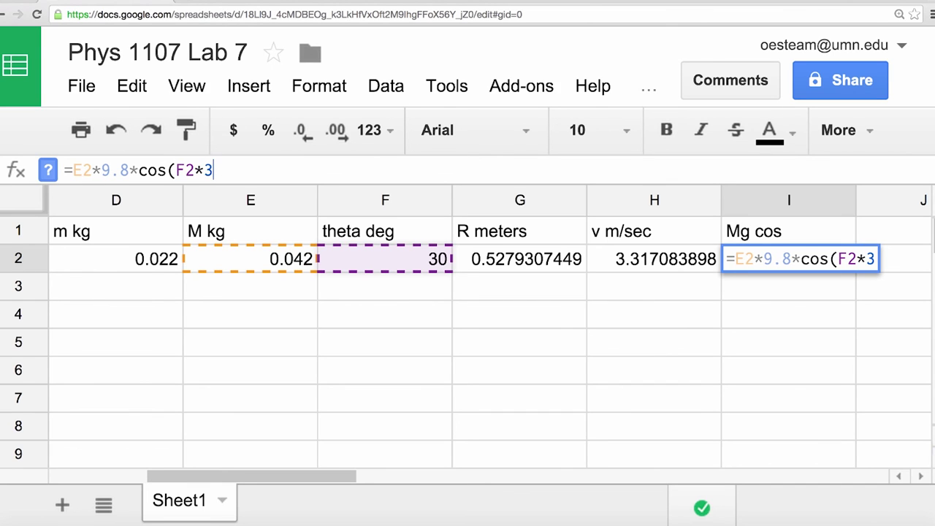
type(".1415")
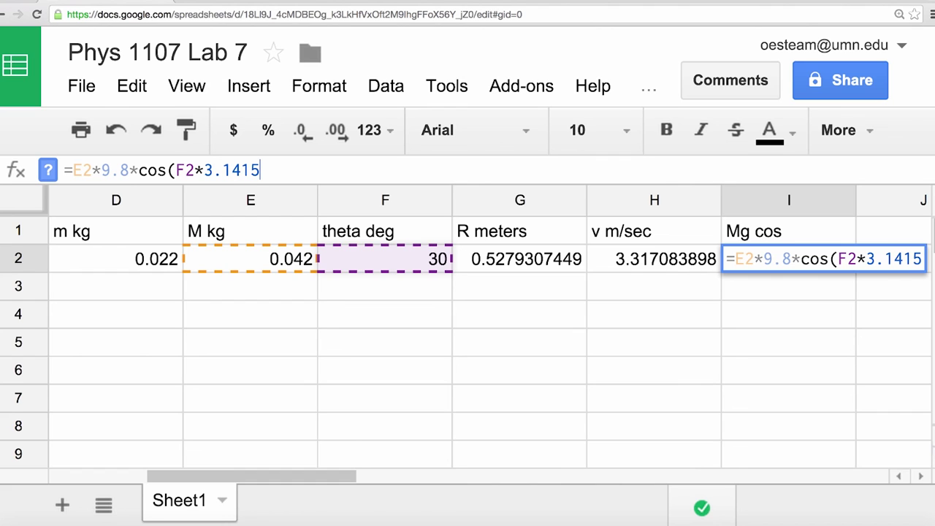
type("9")
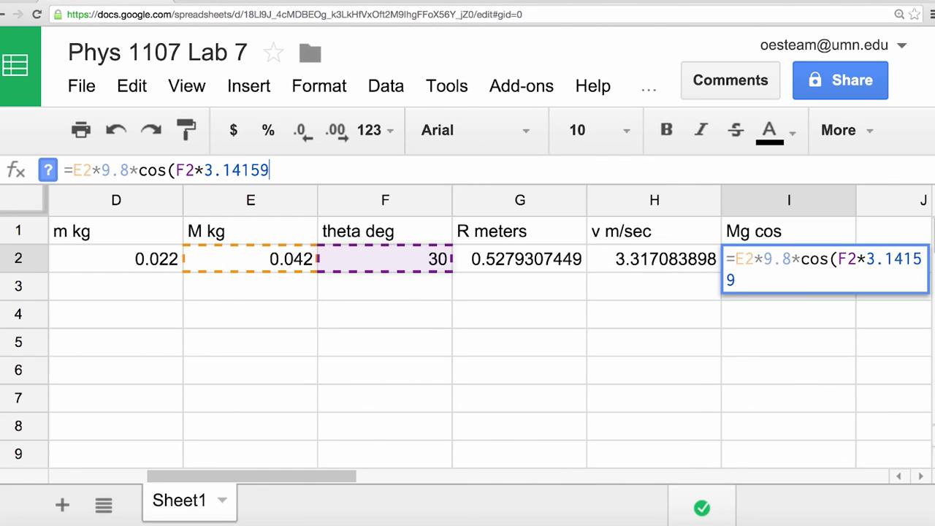
type("/180)")
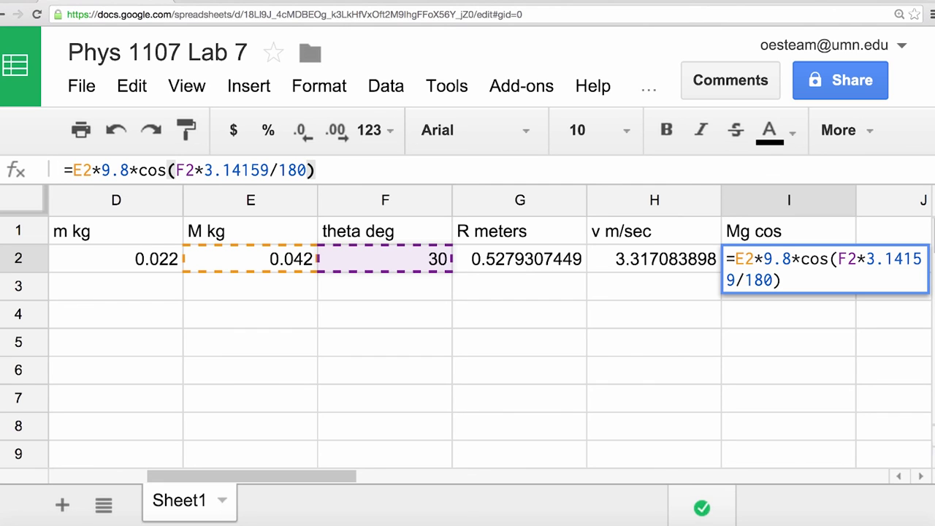
key("Return")
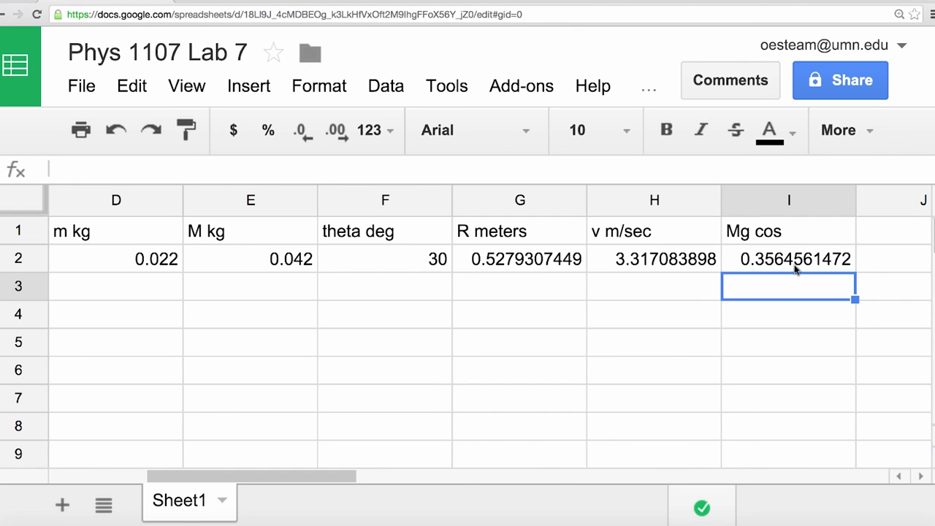
- Enter the header "mv2/r" in cell J1, beside the "Mg cos" column
left_click(891, 238)
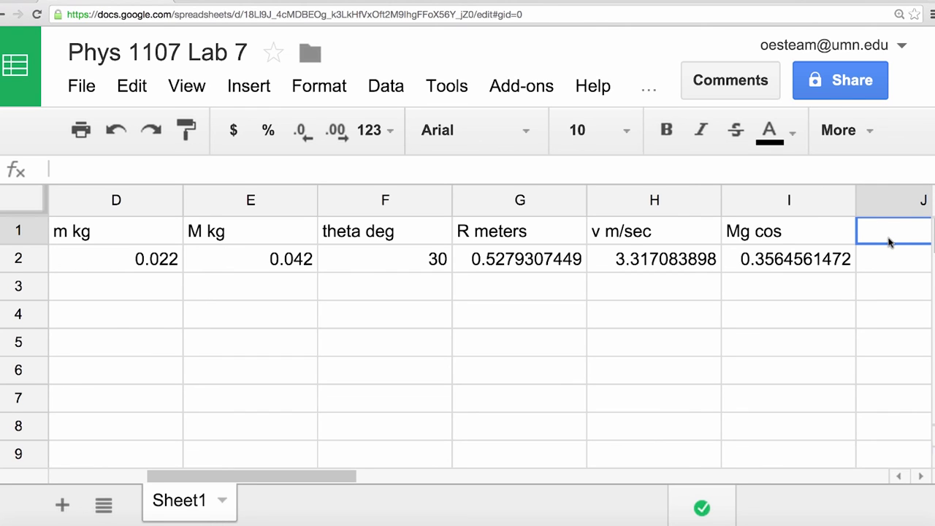
type("m")
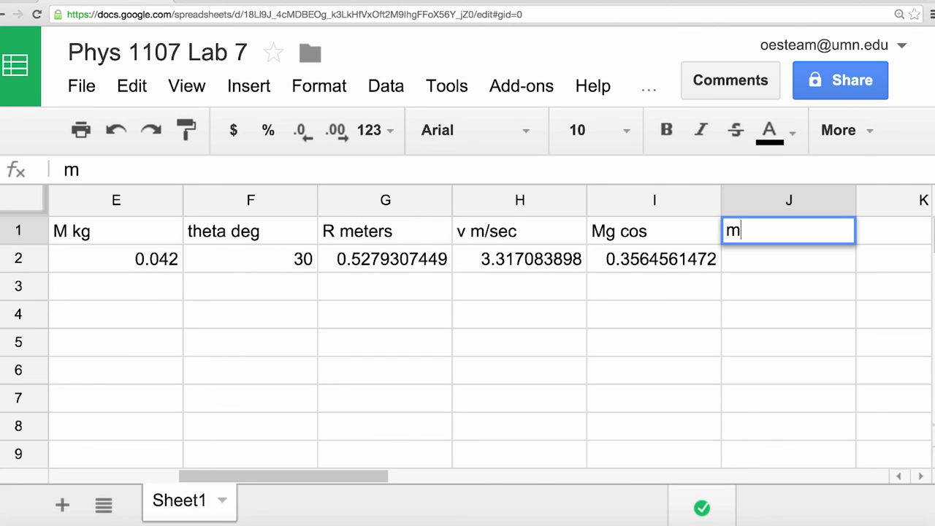
type("v2/r")
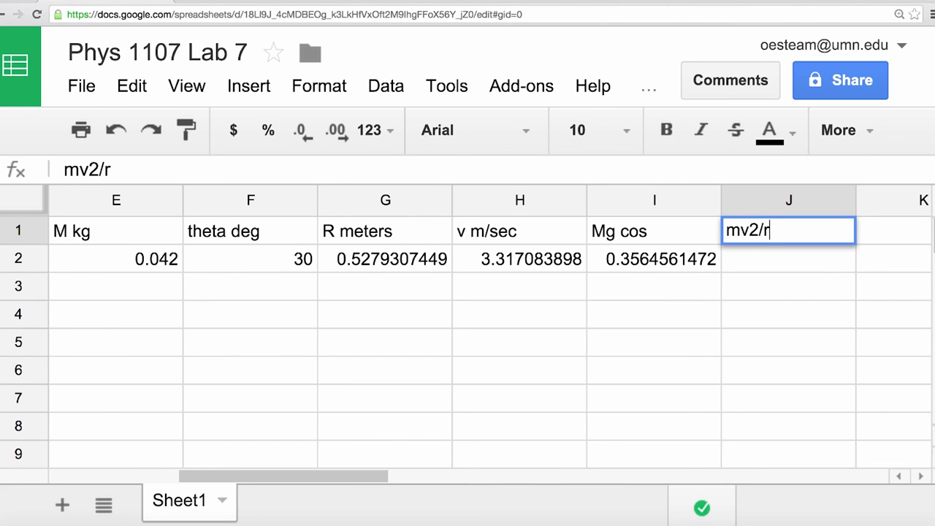
- Calculate the mv2/r value in J2 from the mass m, velocity and radius with the formula =D2*H2*H2/G2
left_click(790, 264)
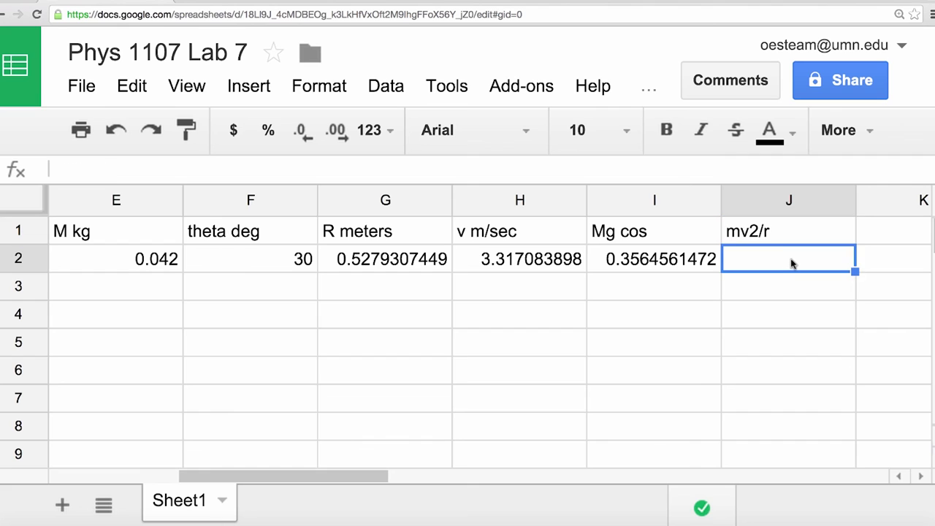
type("=")
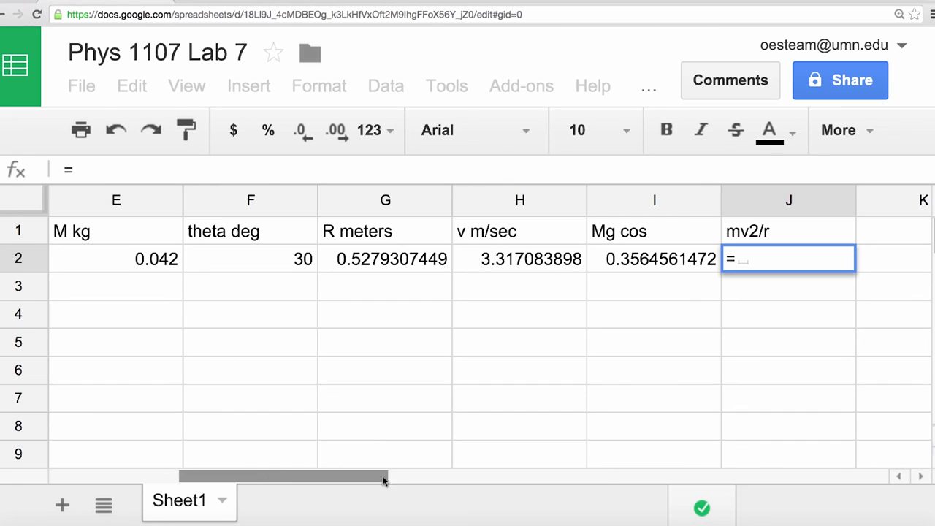
left_click(900, 478)
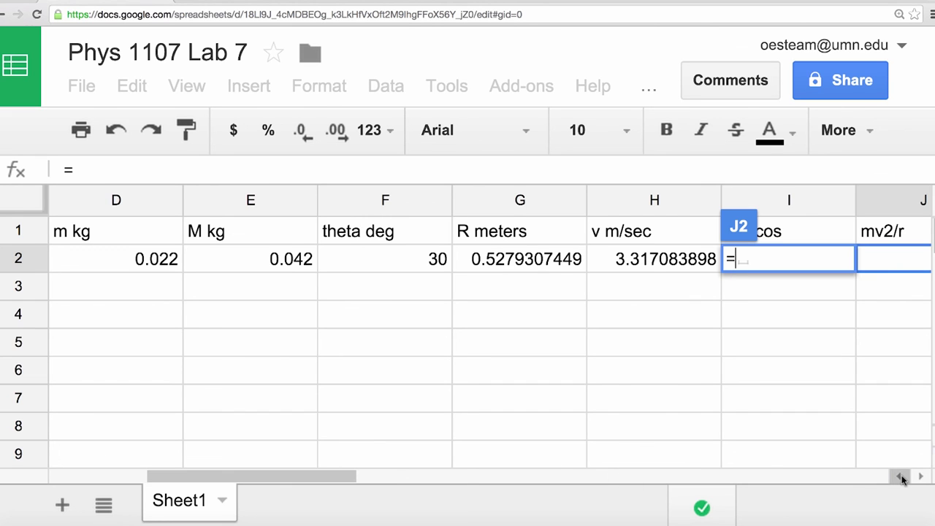
left_click(128, 261)
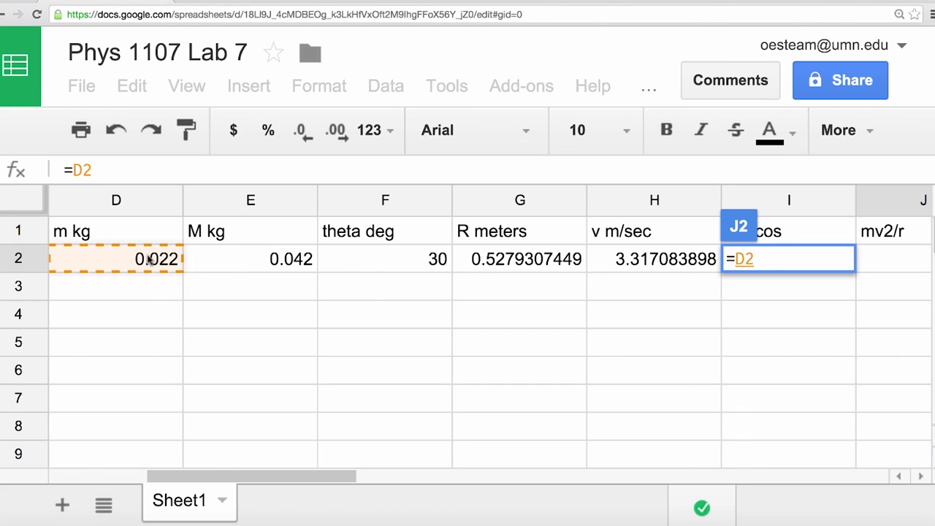
type("*")
left_click(649, 263)
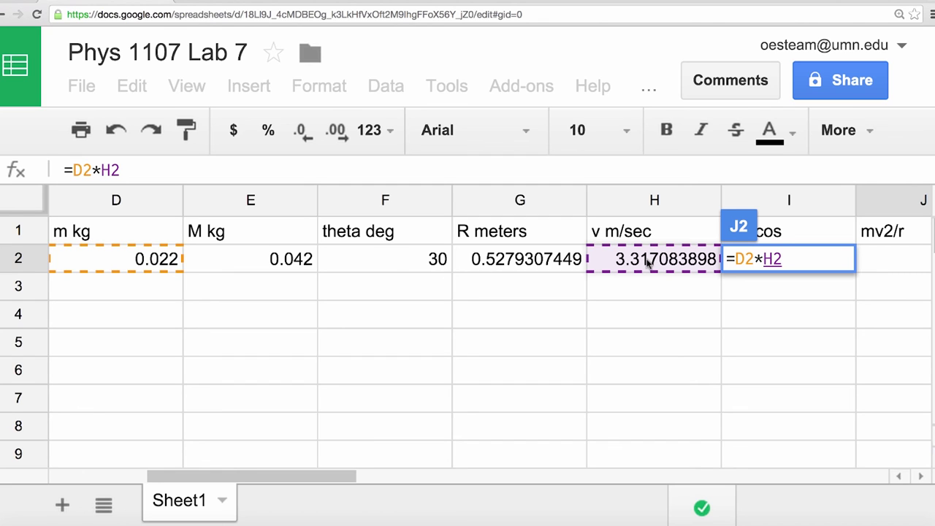
type("*")
left_click(648, 261)
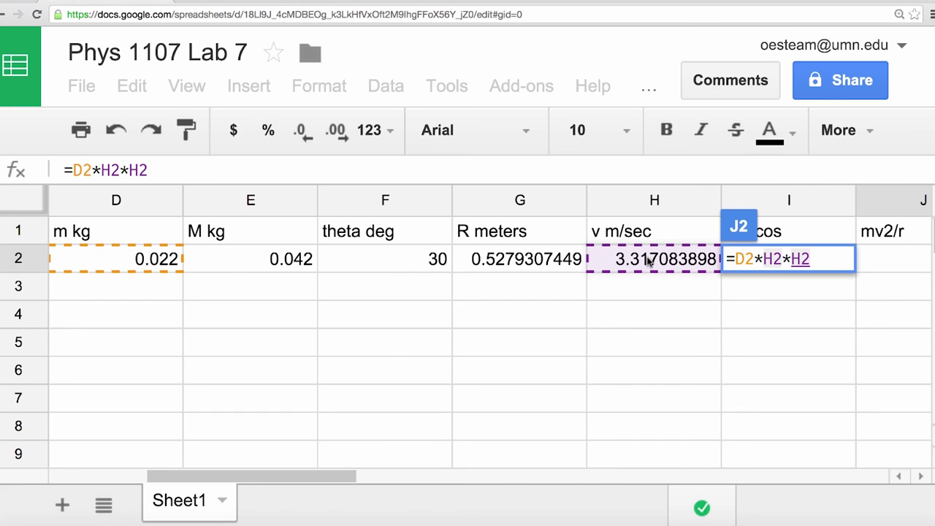
type("/")
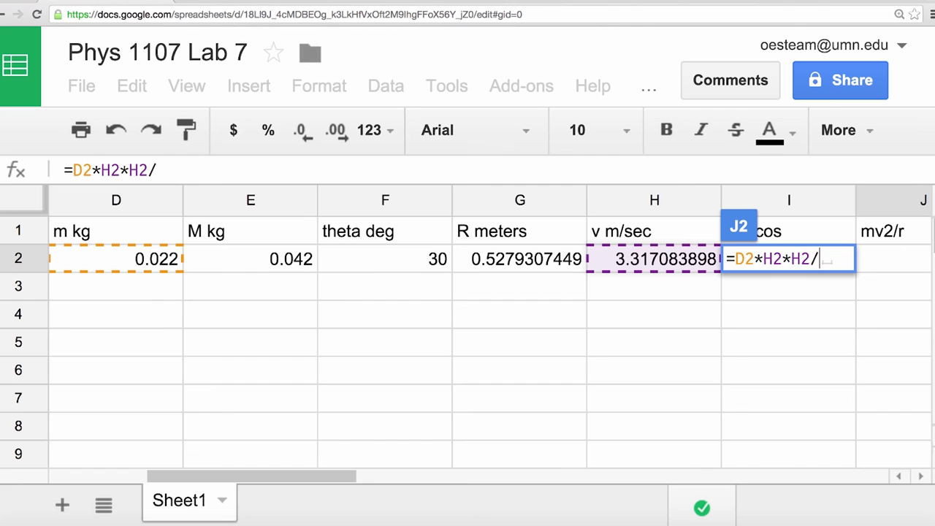
left_click(559, 258)
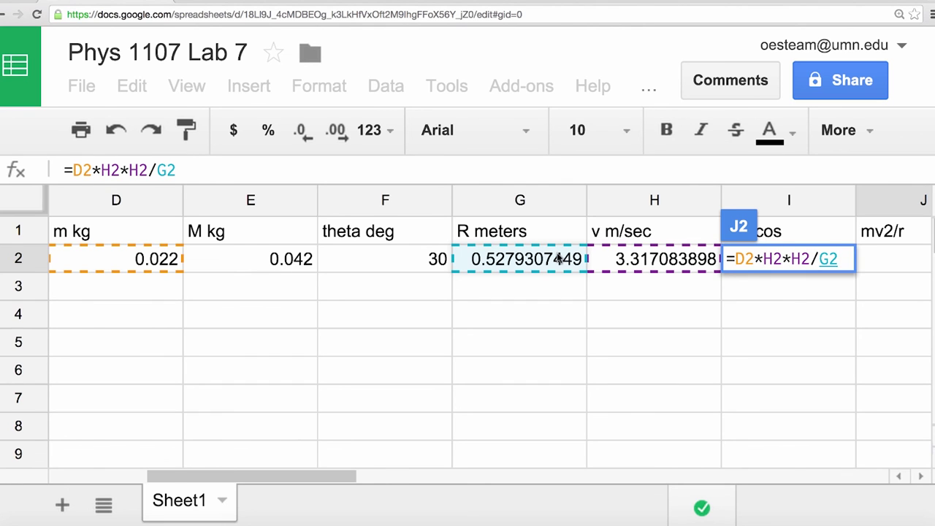
key("Return")
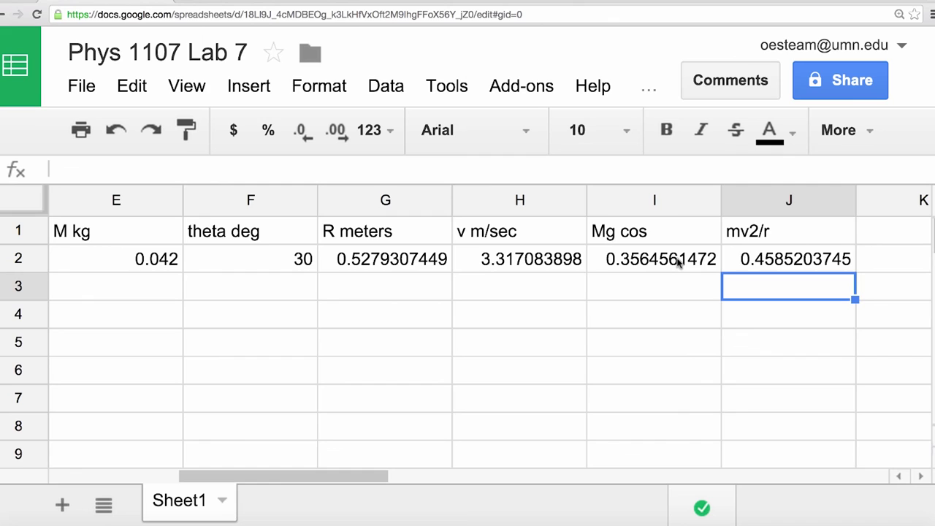